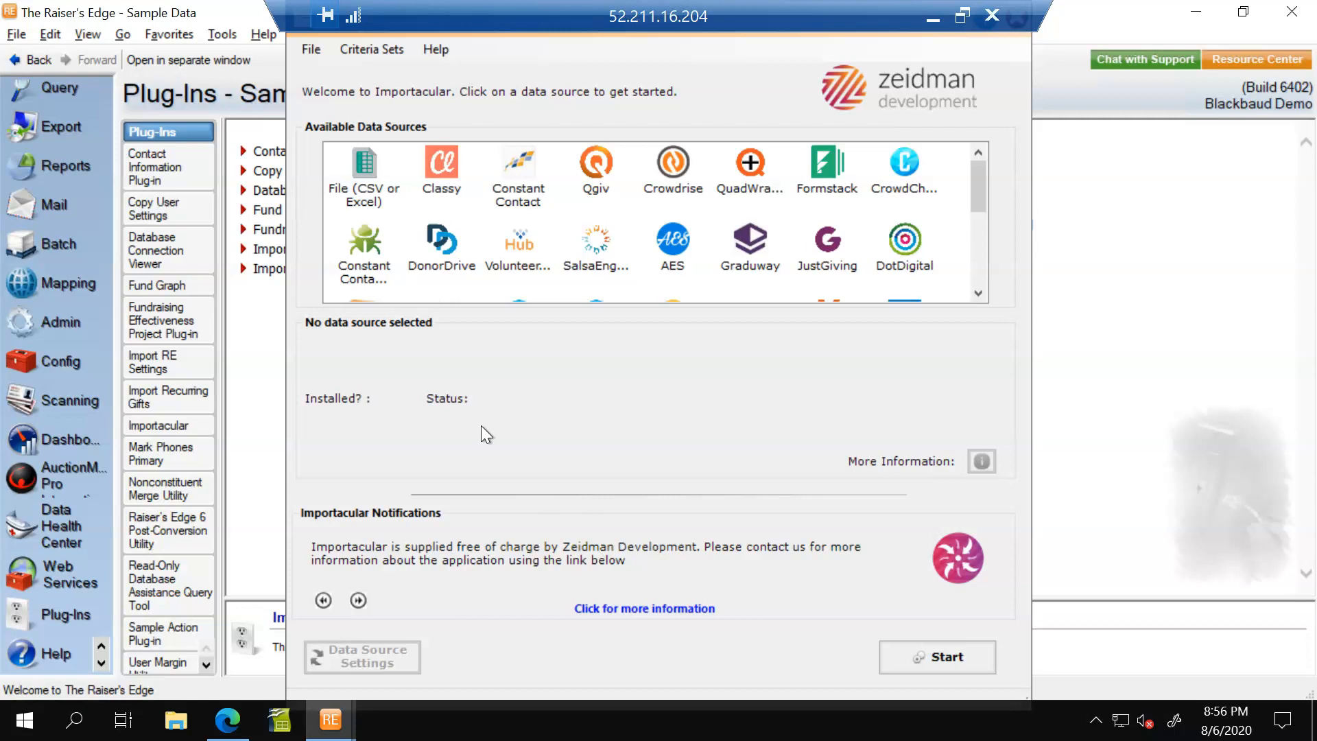
Step: Load the Email Only sheet of Sample Data.xlsx through the File (CSV or Excel) data source
{"action": "left_click", "coordinate": [364, 172]}
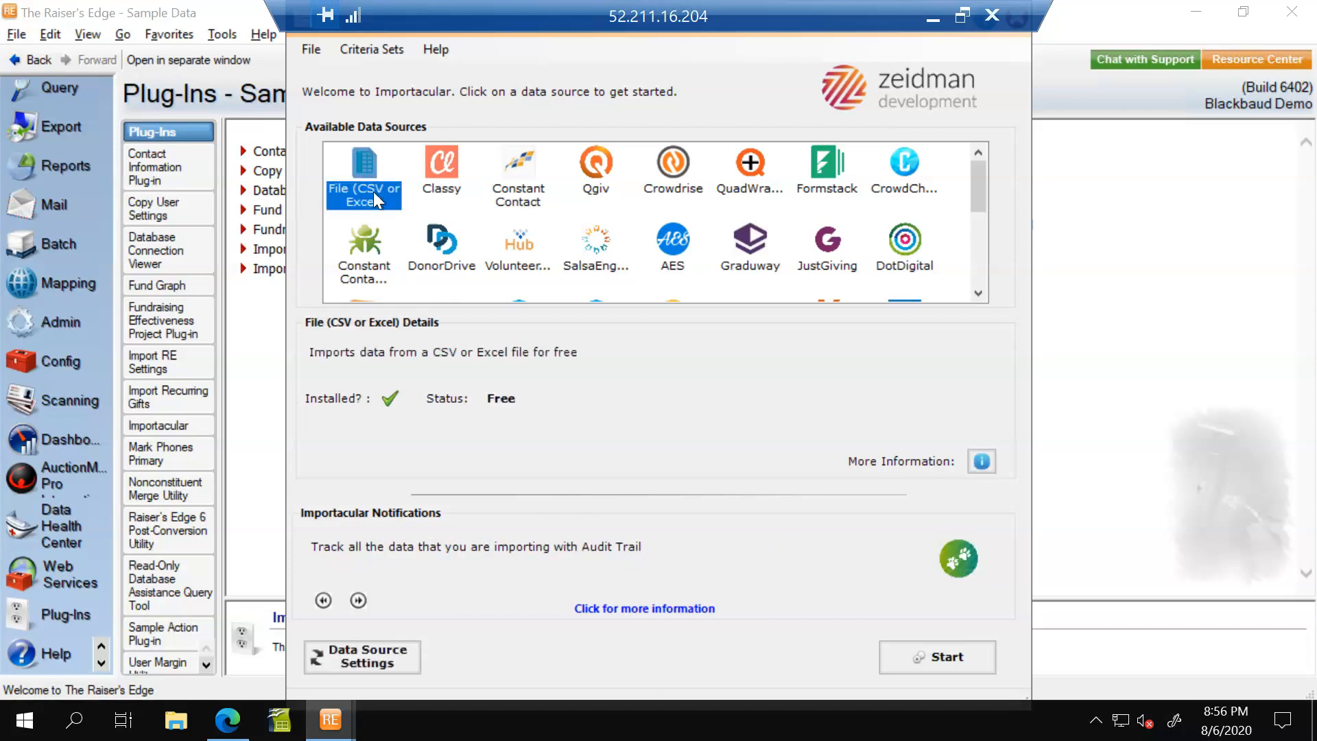
{"action": "left_click", "coordinate": [948, 651]}
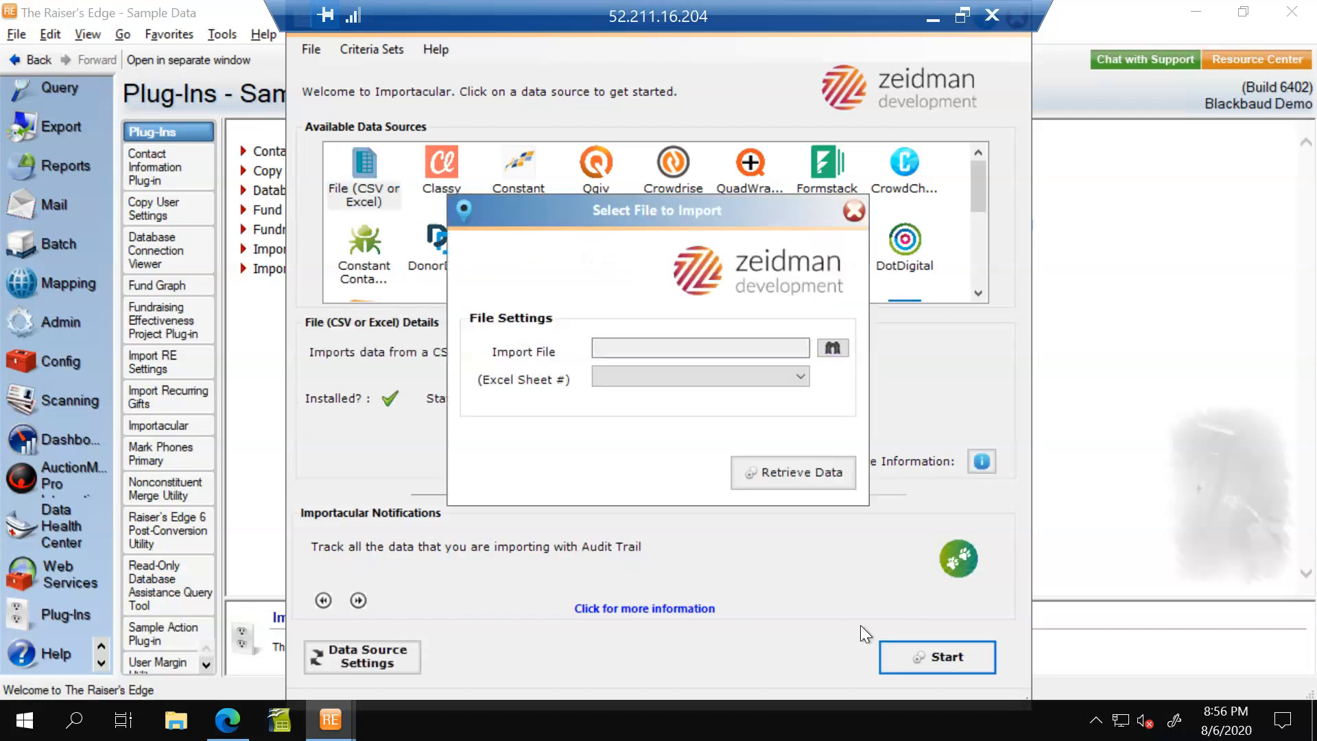
{"action": "left_click", "coordinate": [832, 346]}
{"action": "double_click", "coordinate": [707, 465]}
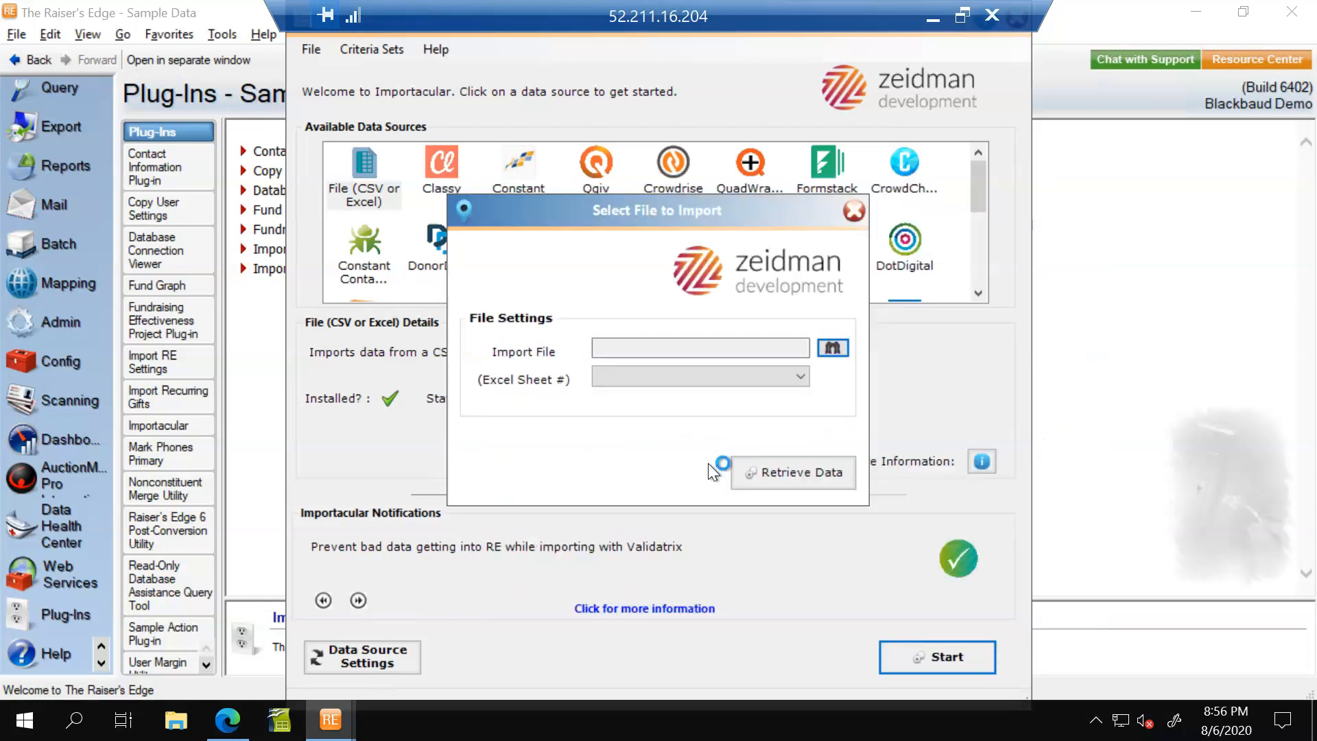
{"action": "left_click", "coordinate": [801, 376]}
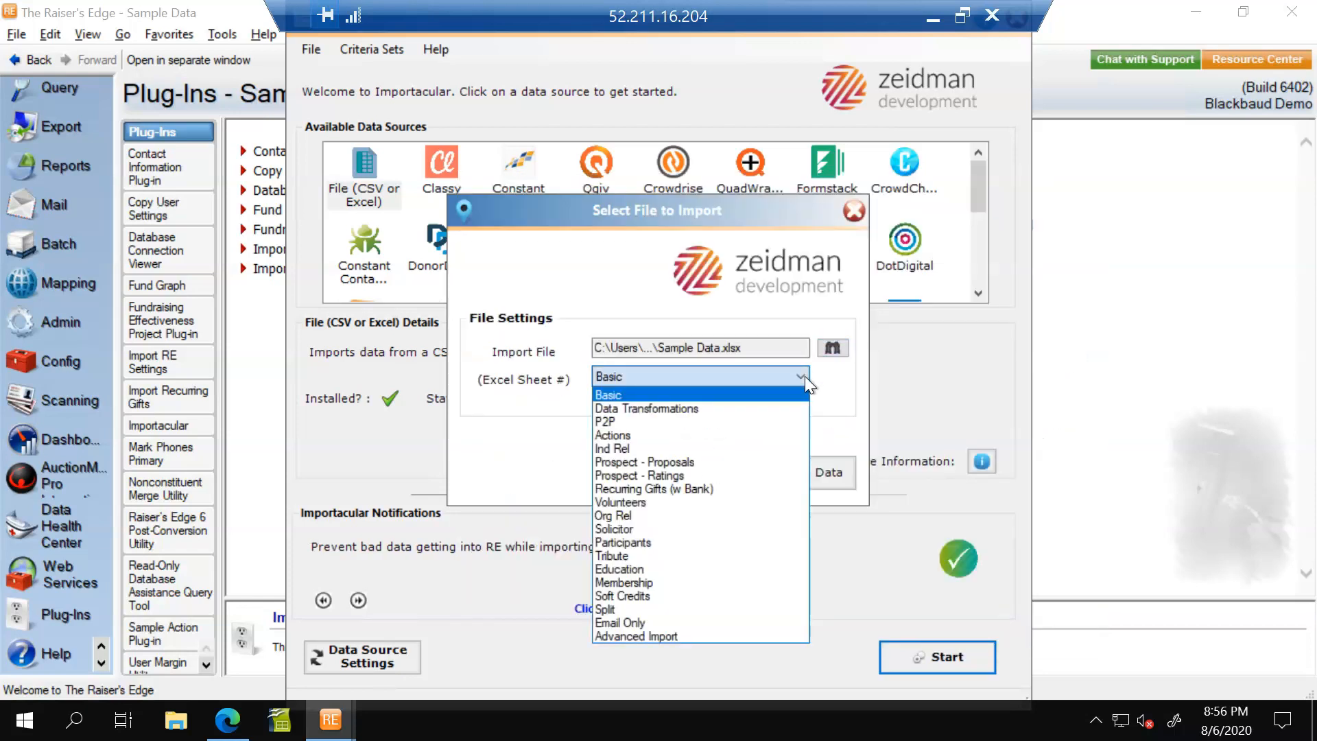
{"action": "left_click", "coordinate": [656, 622]}
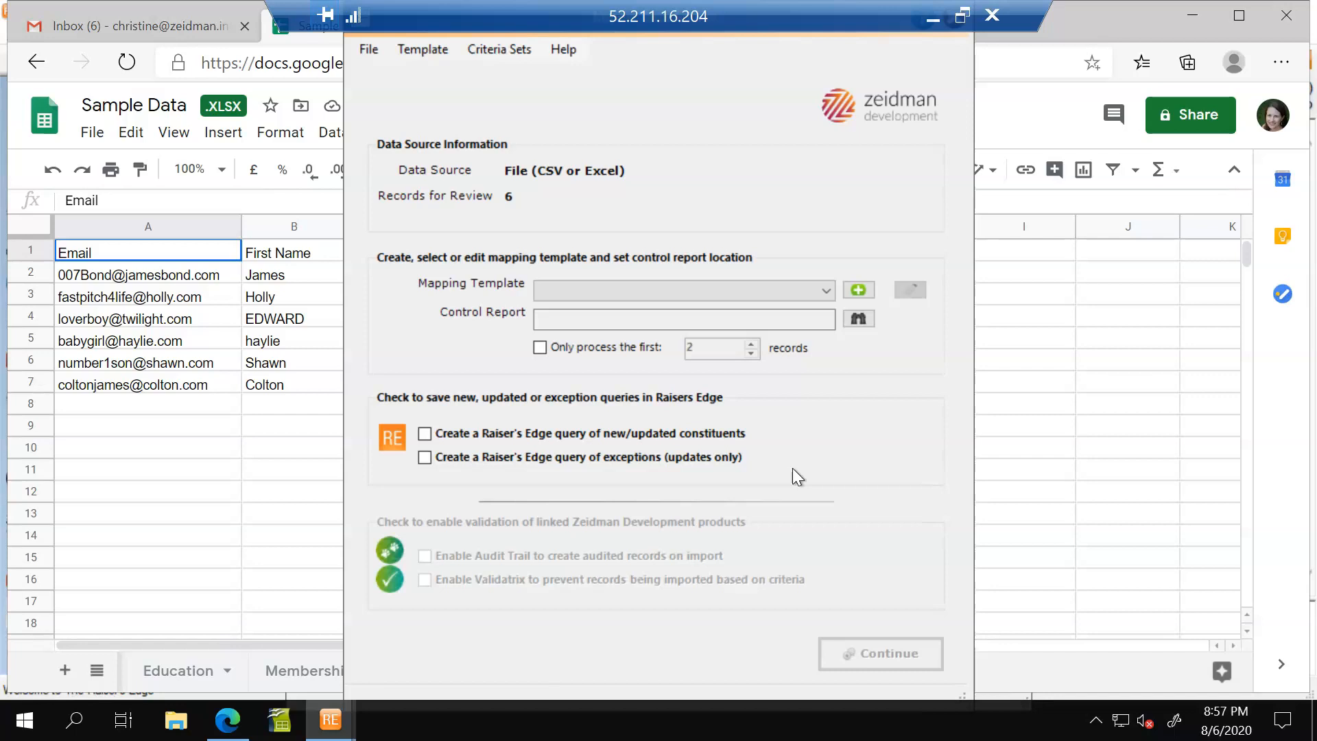
Step: Create a blank mapping template named "Email do not contact"
{"action": "left_click", "coordinate": [858, 289]}
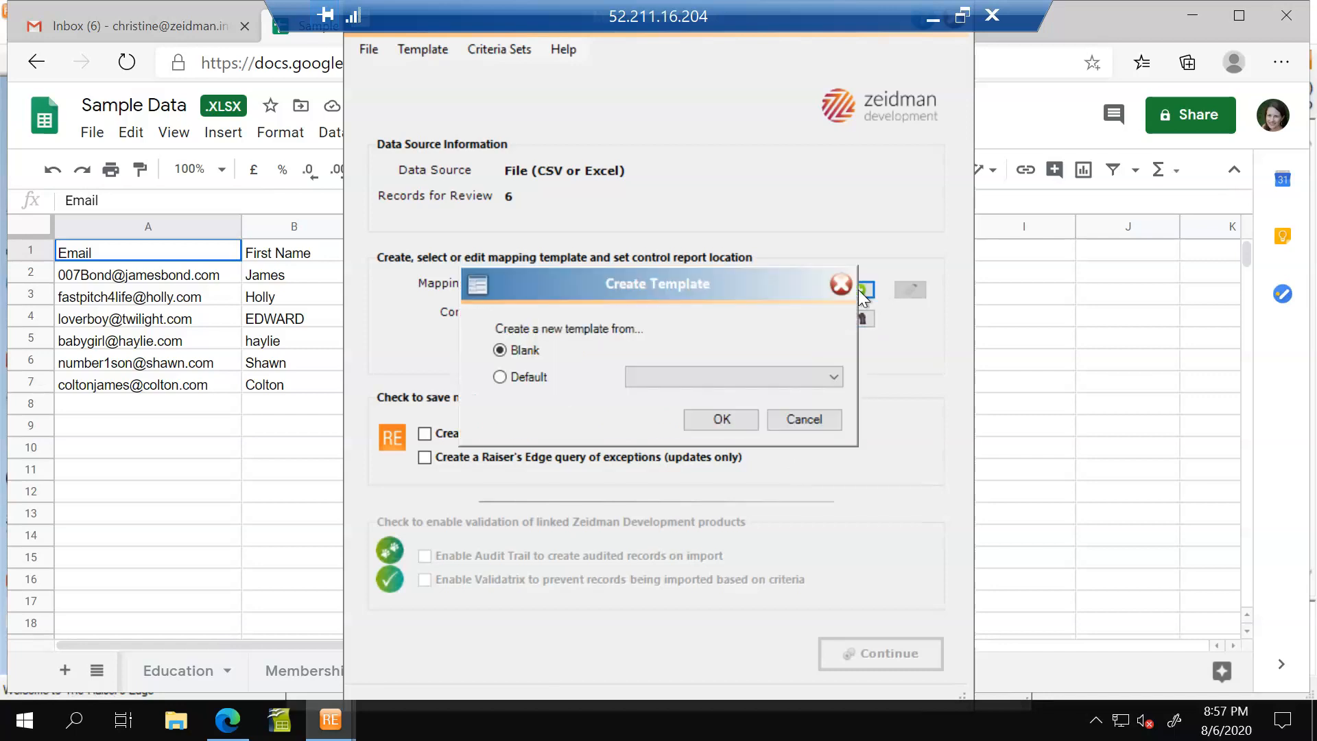
{"action": "left_click", "coordinate": [730, 417]}
{"action": "left_click", "coordinate": [651, 223]}
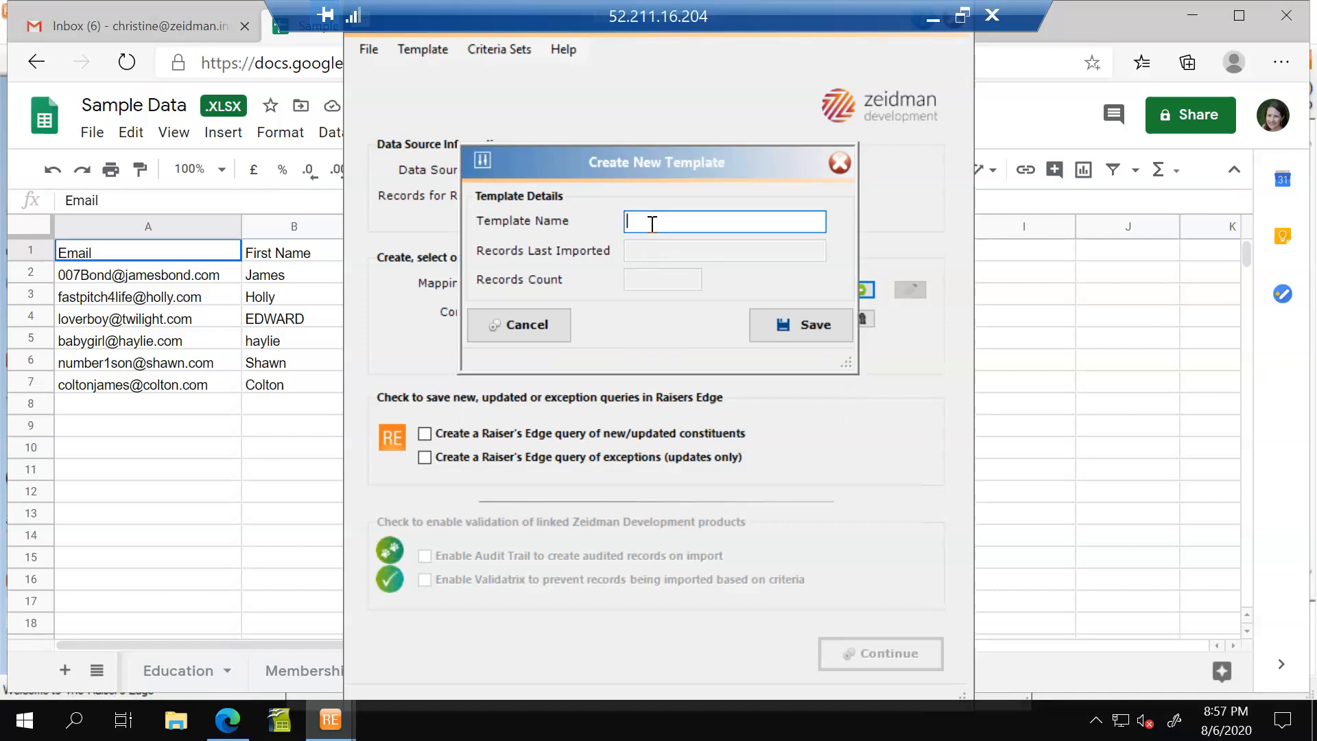
{"action": "type", "text": "Email do not contact"}
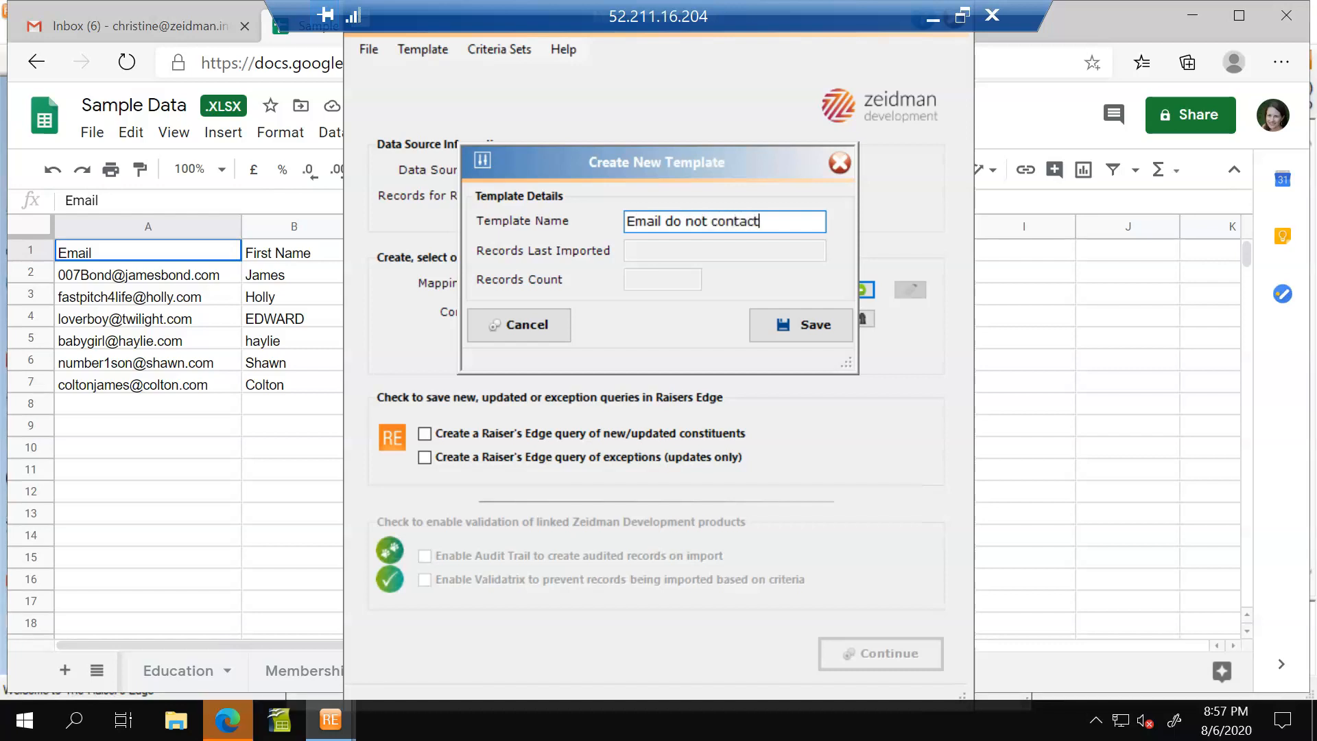
{"action": "left_click", "coordinate": [811, 327]}
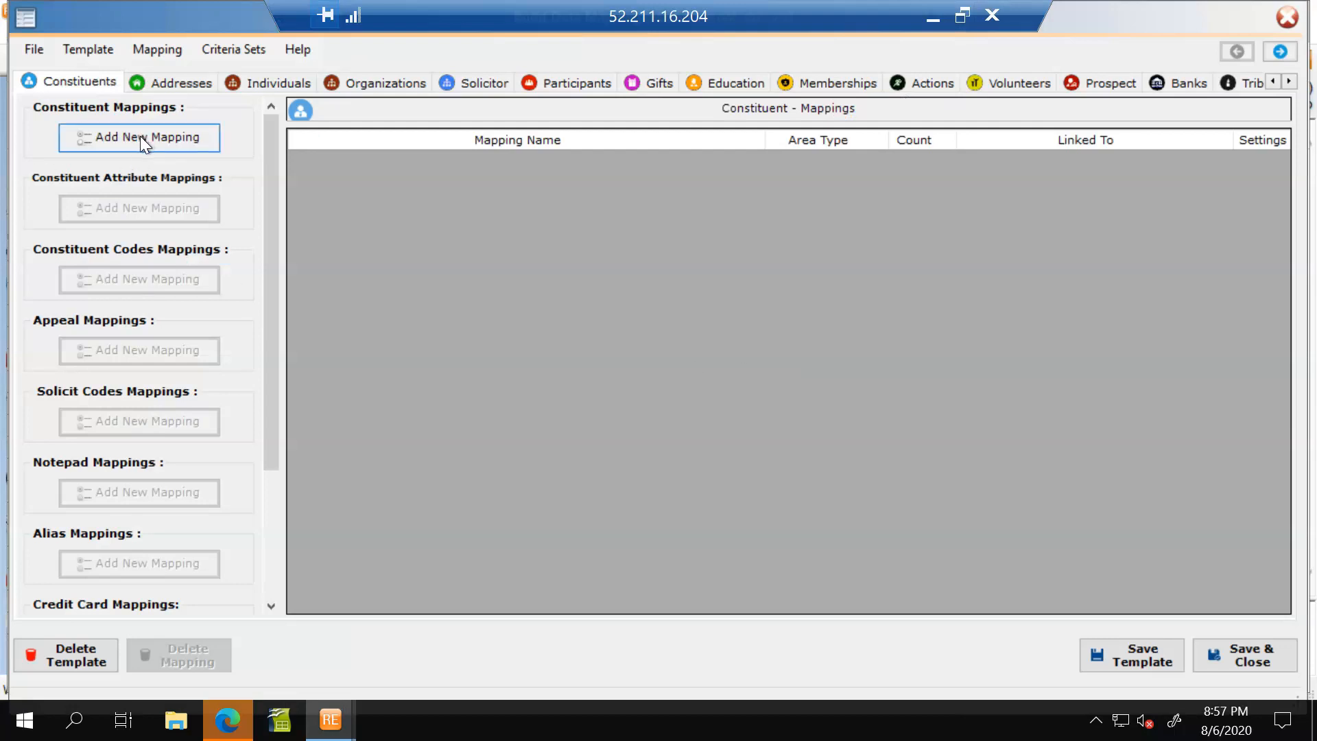
Step: Add an Individual constituent mapping and name it Constituent
{"action": "left_click", "coordinate": [139, 136]}
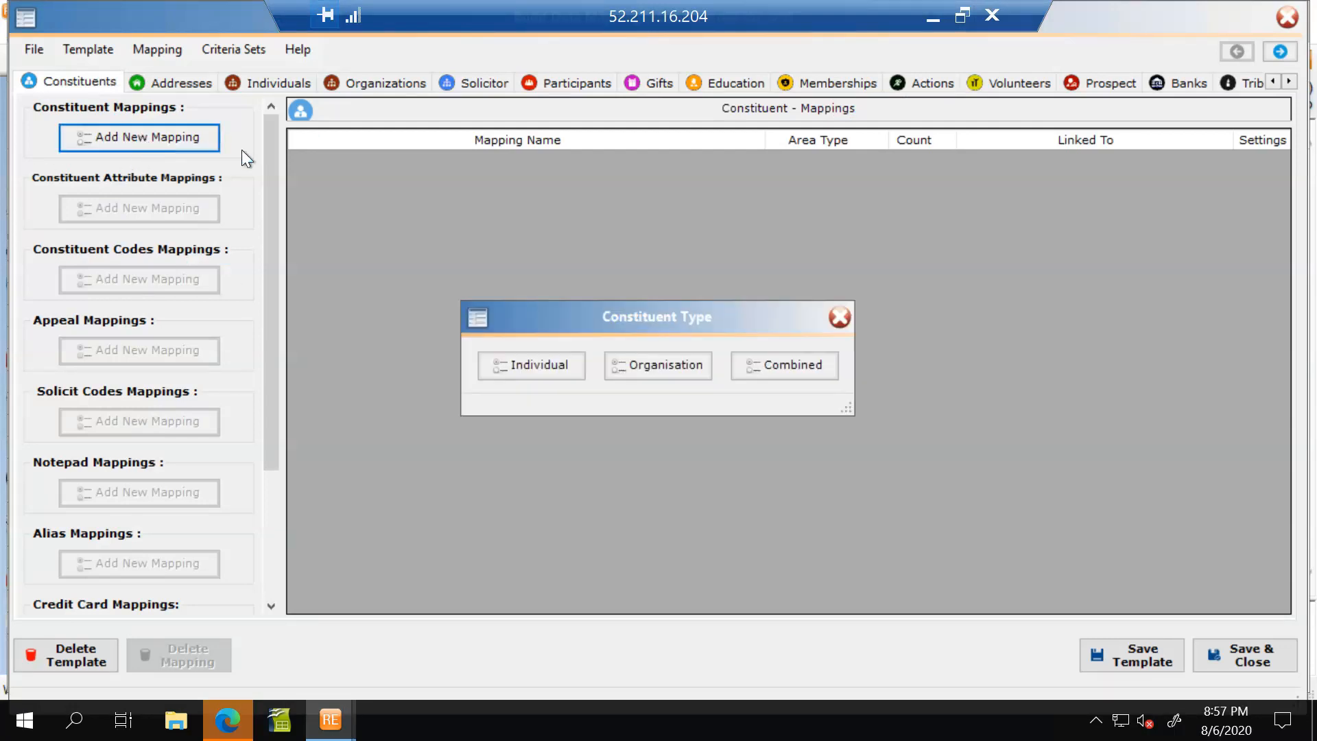
{"action": "left_click", "coordinate": [529, 368]}
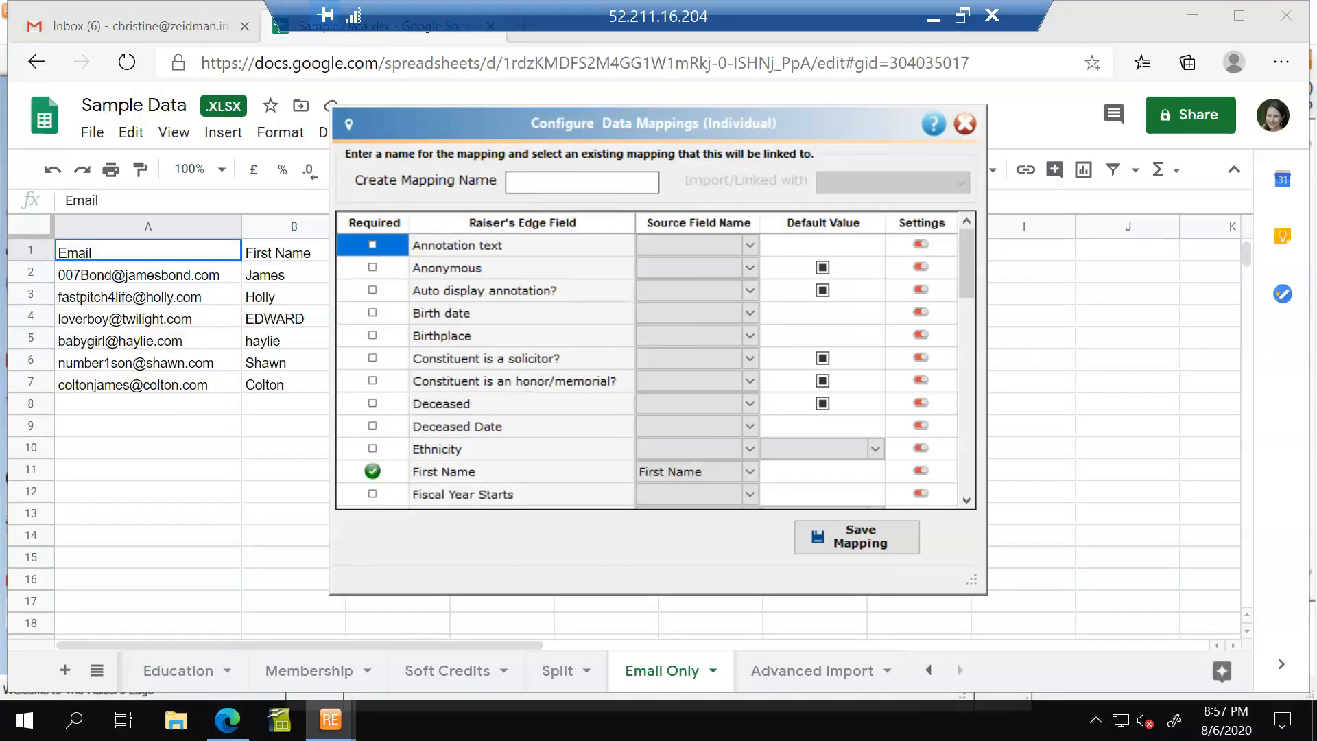
{"action": "left_click", "coordinate": [1192, 15]}
{"action": "left_click", "coordinate": [539, 181]}
{"action": "type", "text": "Con"}
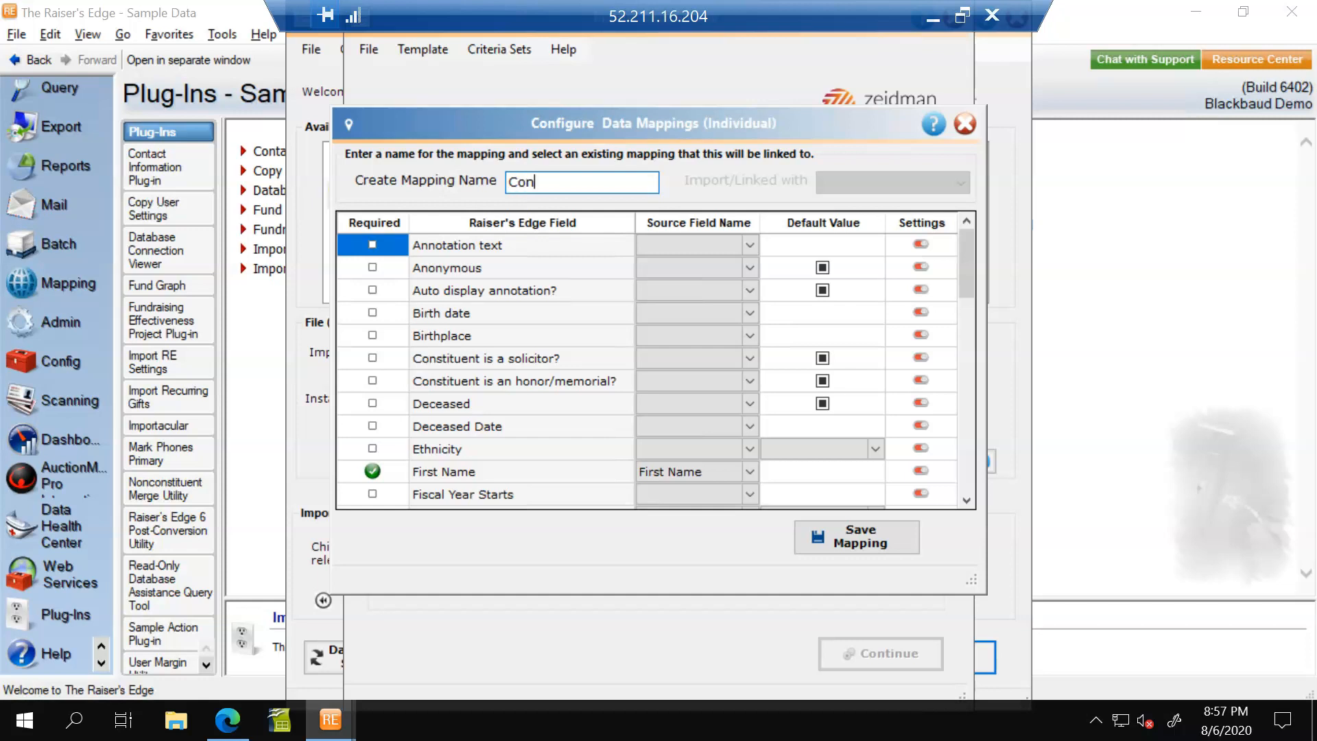
{"action": "type", "text": "stitueny"}
{"action": "key", "text": "BackSpace"}
{"action": "type", "text": "t"}
Step: Turn off updates for both new and existing constituent records on the First Name and Last Name fields
{"action": "mouse_move", "coordinate": [964, 282]}
{"action": "left_mouse_down"}
{"action": "mouse_move", "coordinate": [981, 473]}
{"action": "mouse_move", "coordinate": [974, 331]}
{"action": "left_mouse_up"}
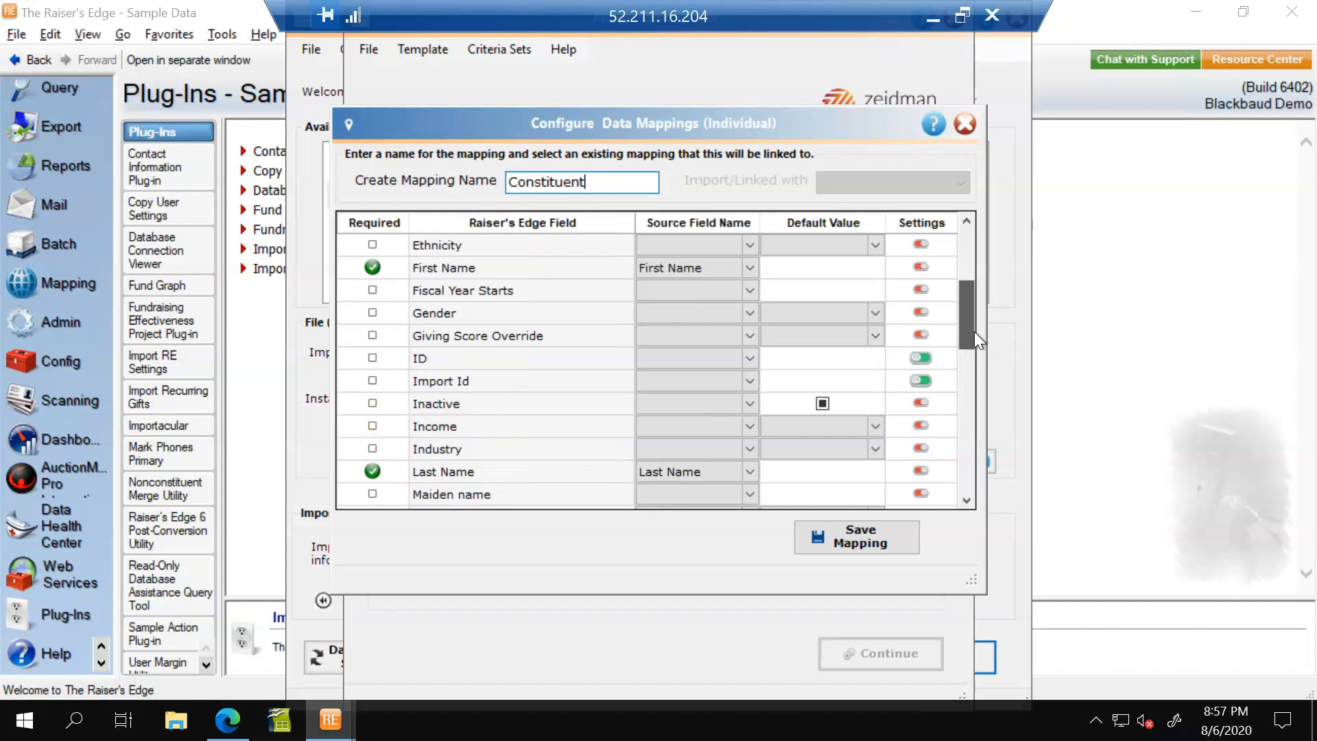
{"action": "left_click", "coordinate": [919, 268]}
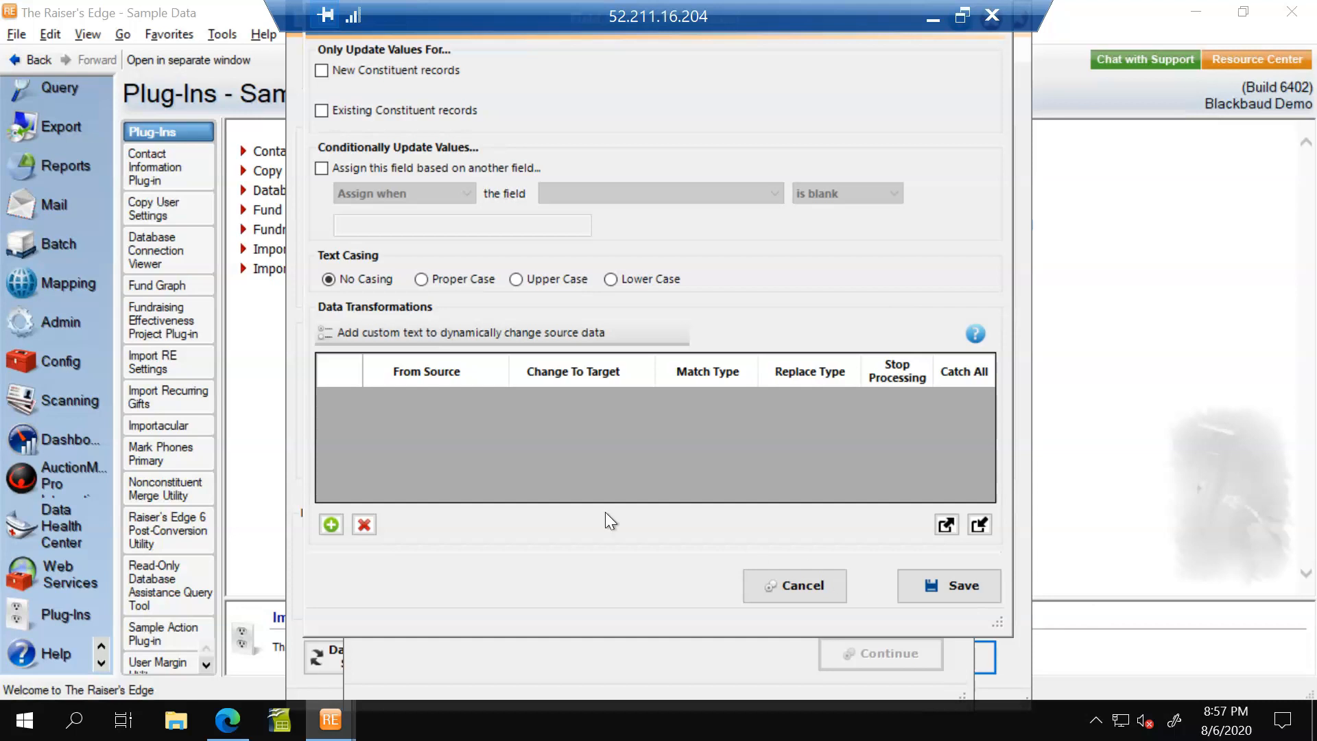
{"action": "left_click", "coordinate": [927, 583]}
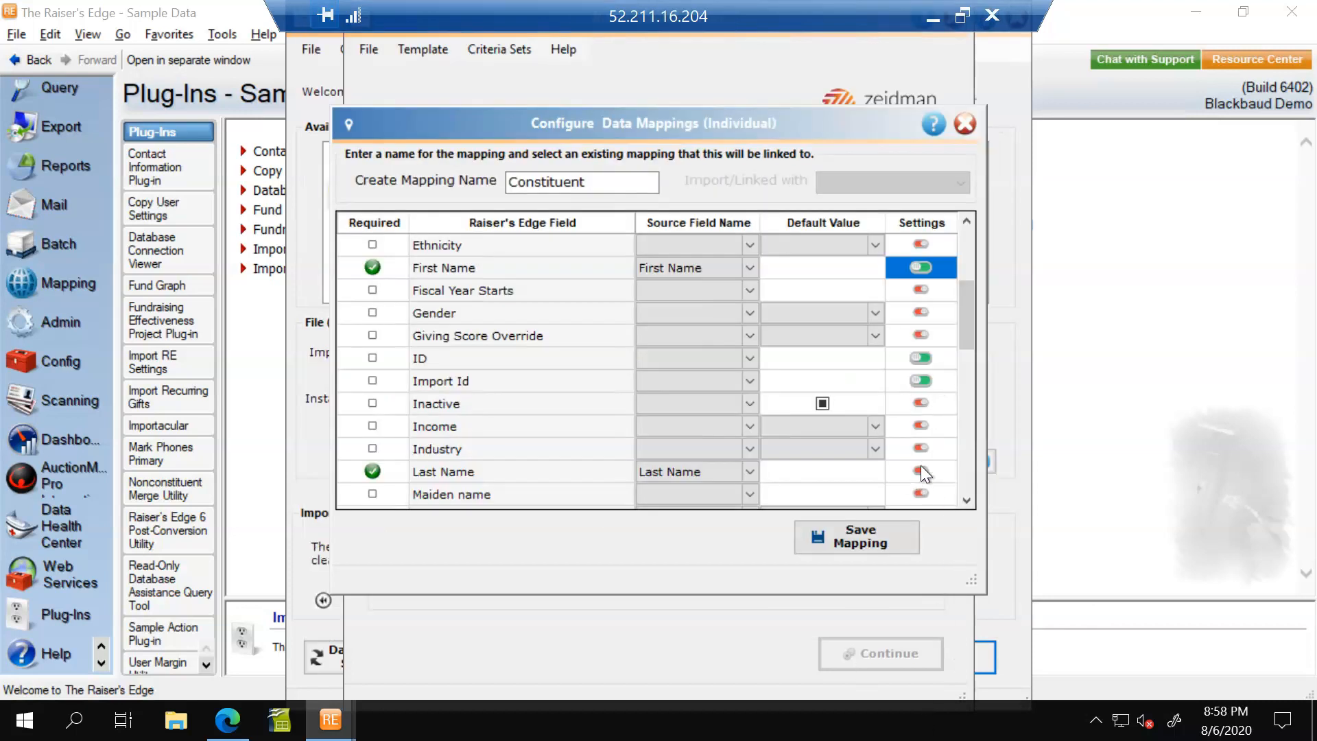
{"action": "left_click", "coordinate": [920, 469]}
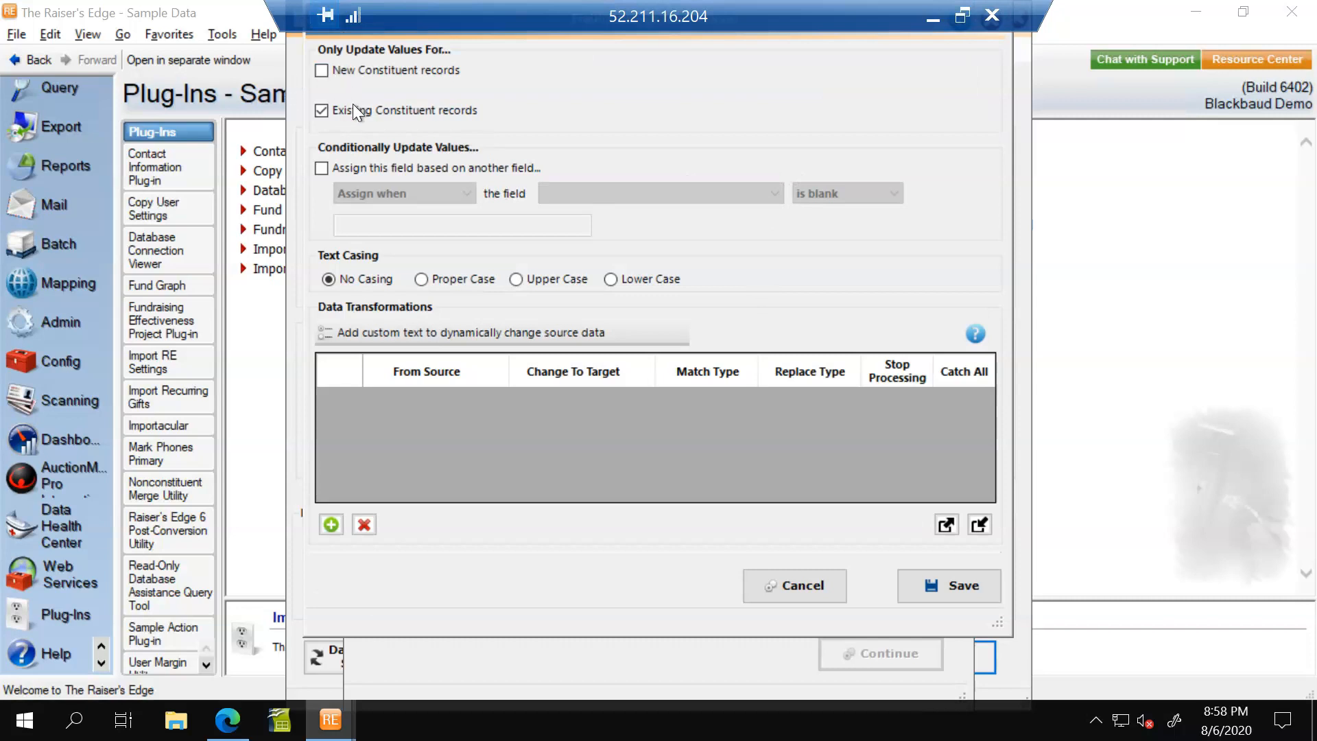
{"action": "left_click", "coordinate": [949, 584]}
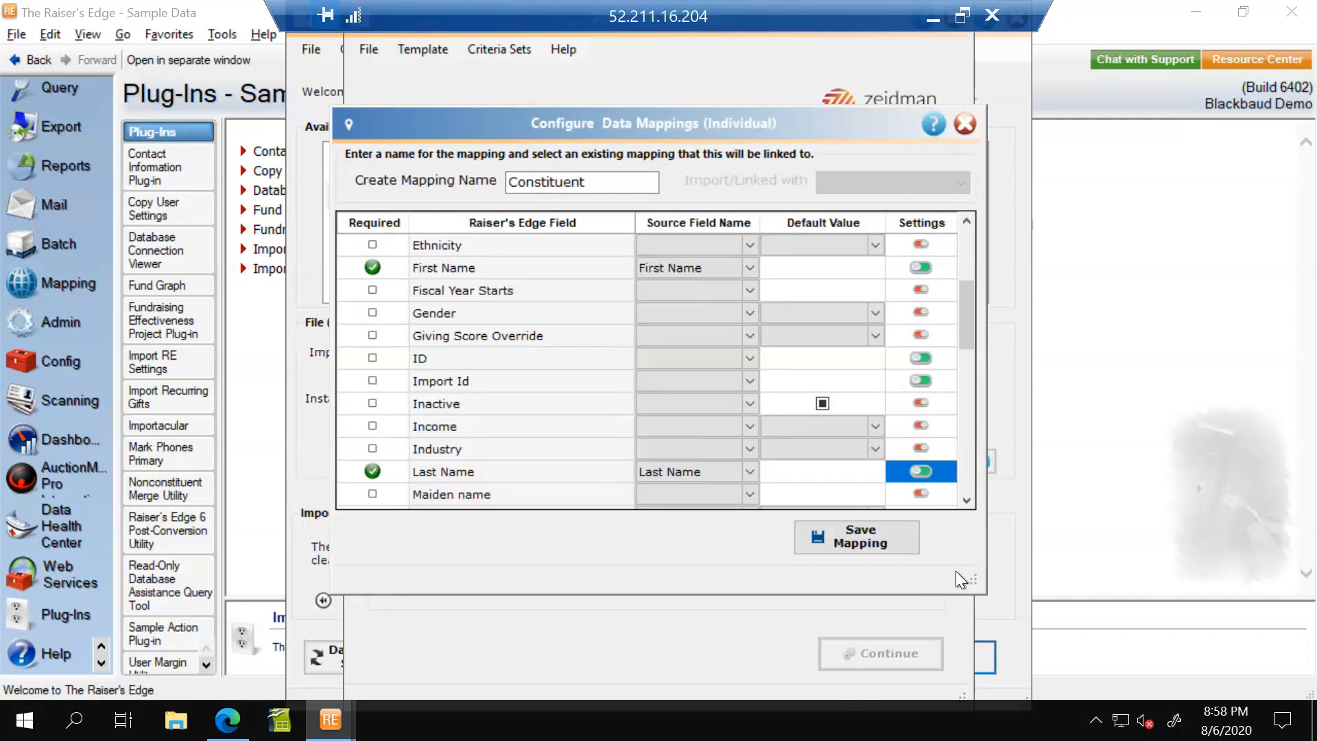
Step: Default Primary Addressee (Template or id) to the plain first-and-last-name format (48) and turn off its updates for existing constituent records
{"action": "left_click_drag", "start_coordinate": [964, 317], "coordinate": [973, 433]}
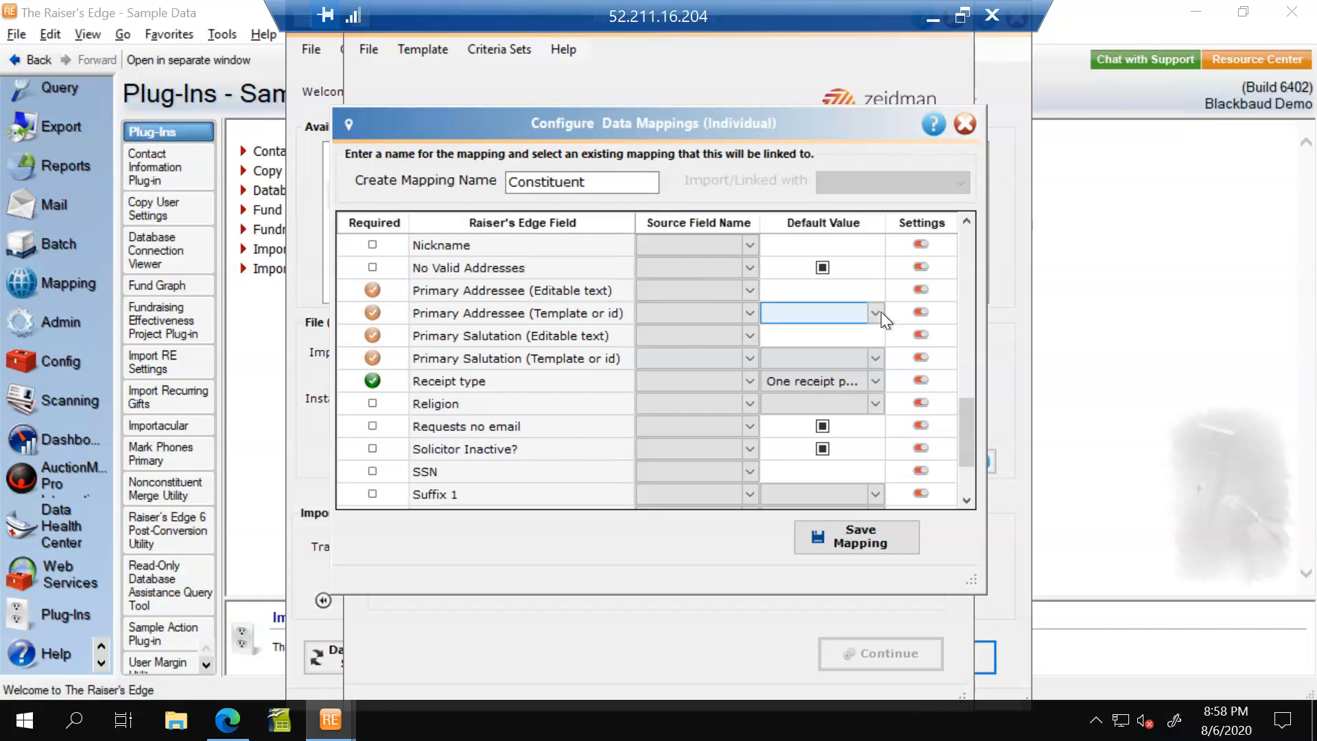
{"action": "left_click", "coordinate": [877, 313]}
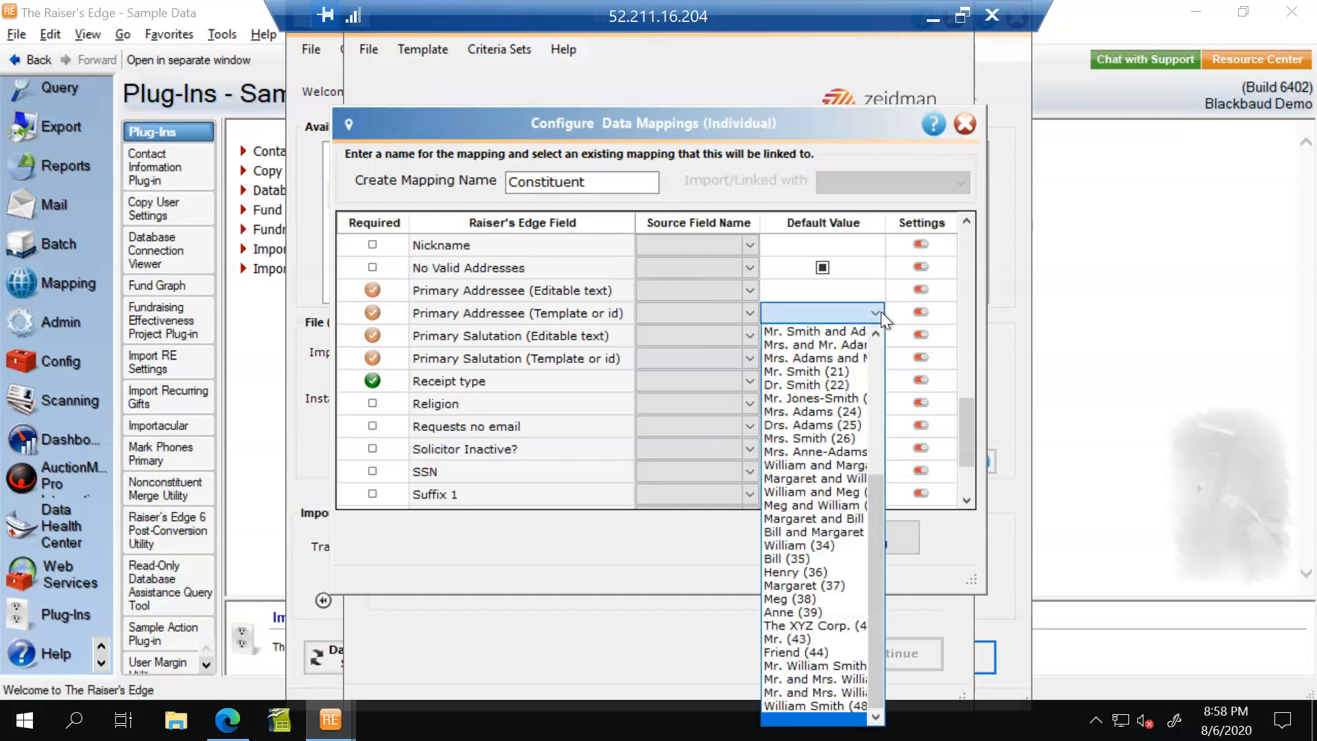
{"action": "left_click", "coordinate": [804, 706]}
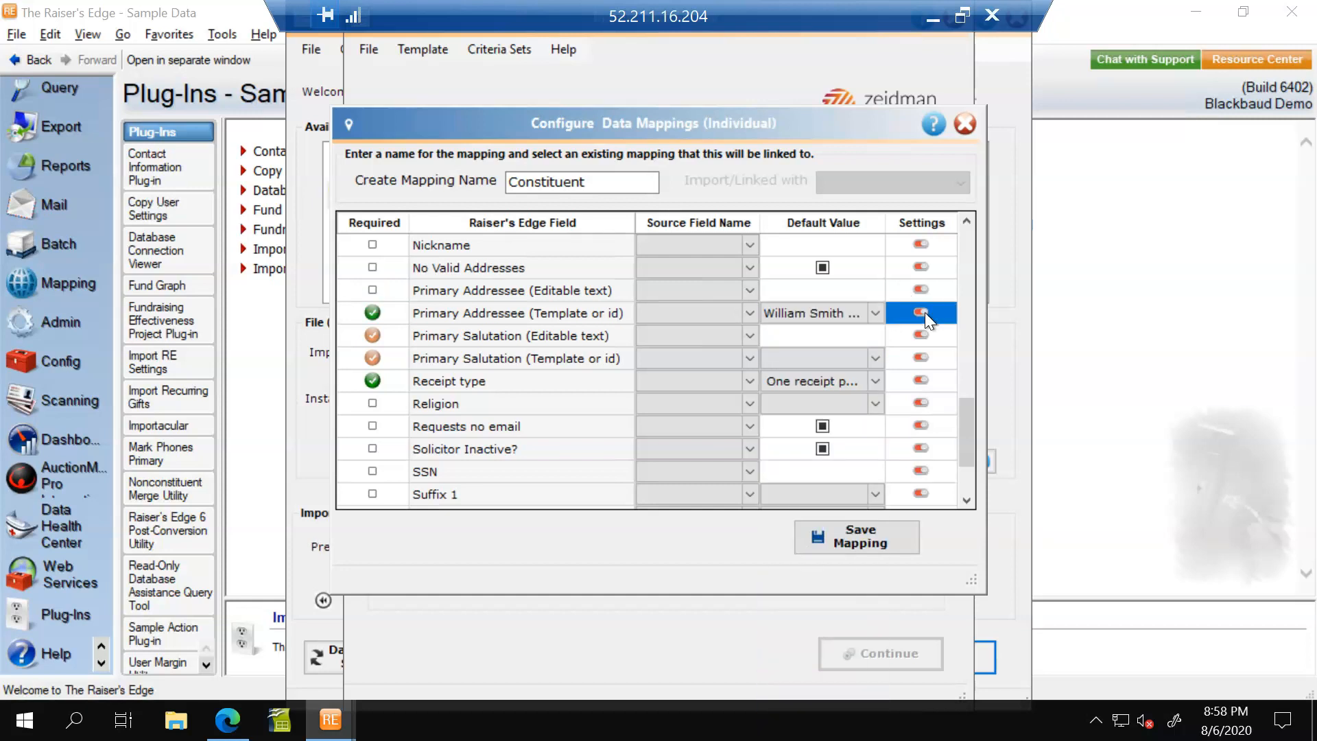
{"action": "left_click", "coordinate": [923, 312]}
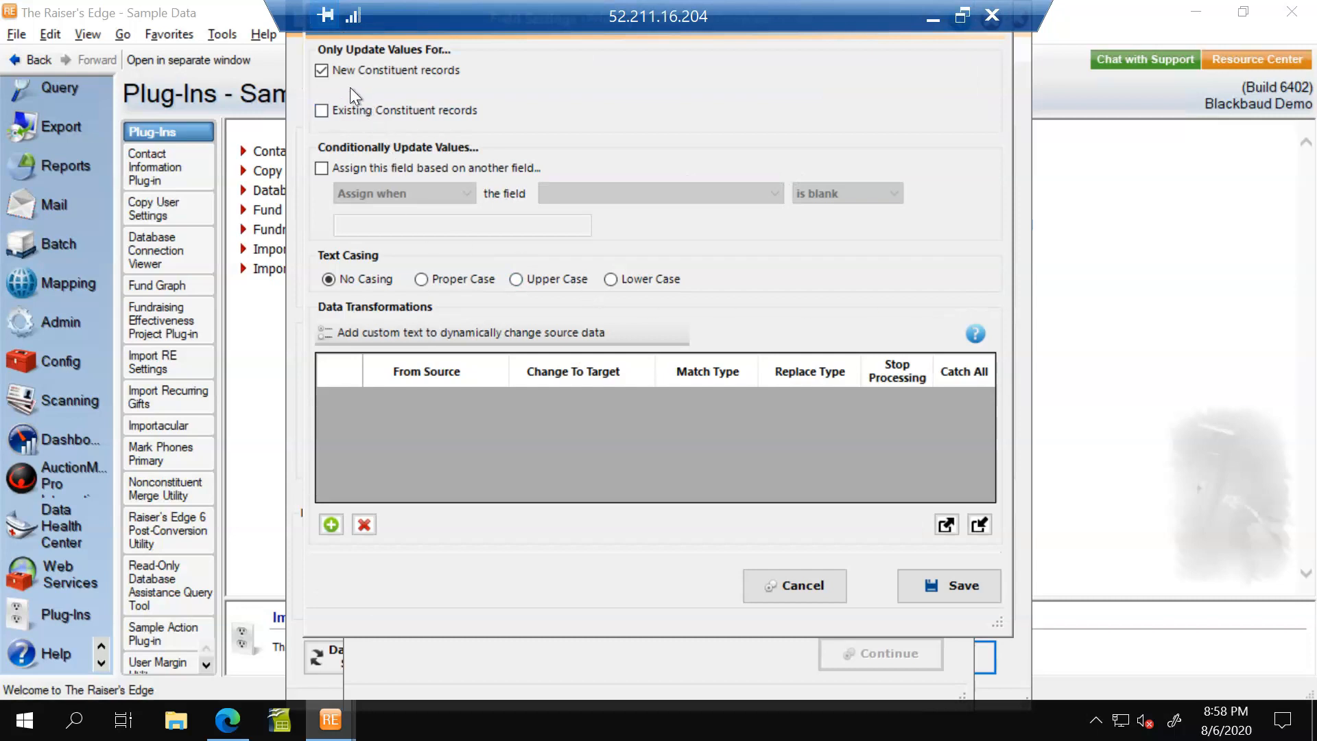
{"action": "left_click", "coordinate": [944, 581]}
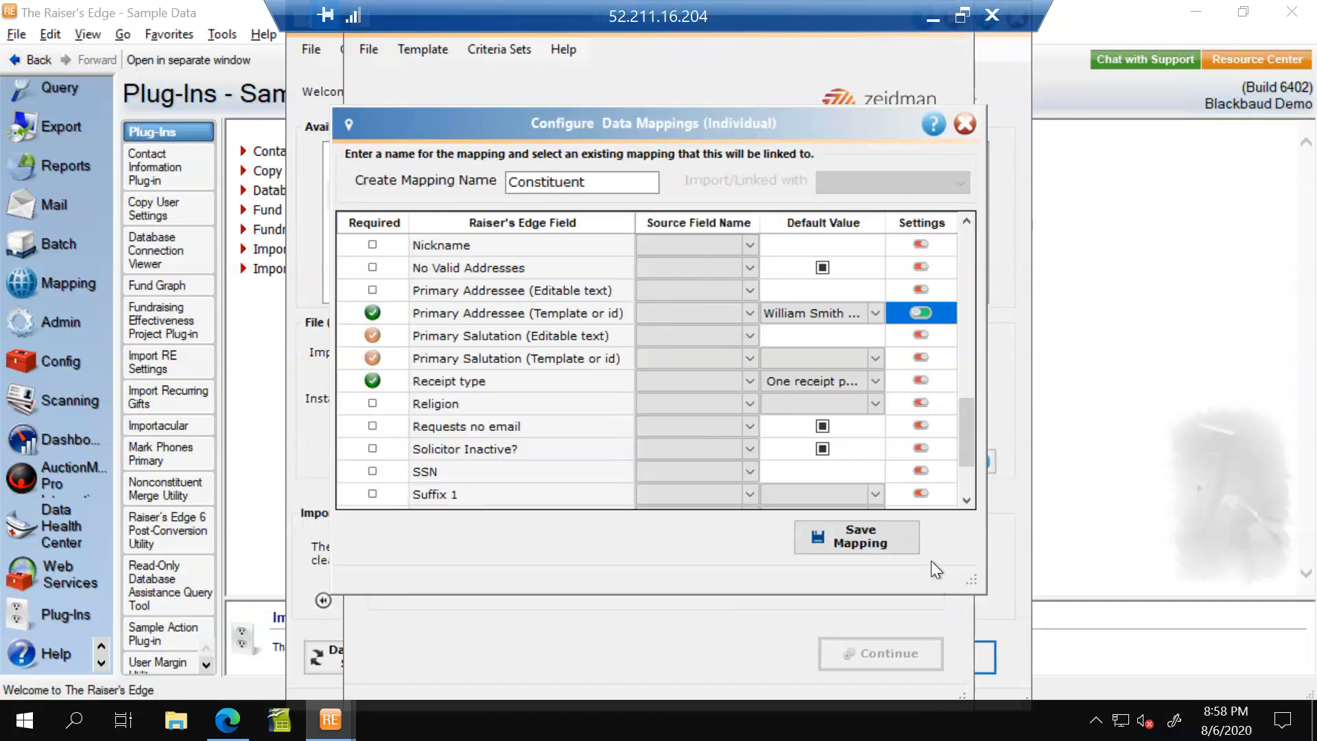
Step: Default Primary Salutation (Template or id) to format 48, turn off its updates for new and existing constituents, and save the mapping
{"action": "left_click", "coordinate": [870, 359]}
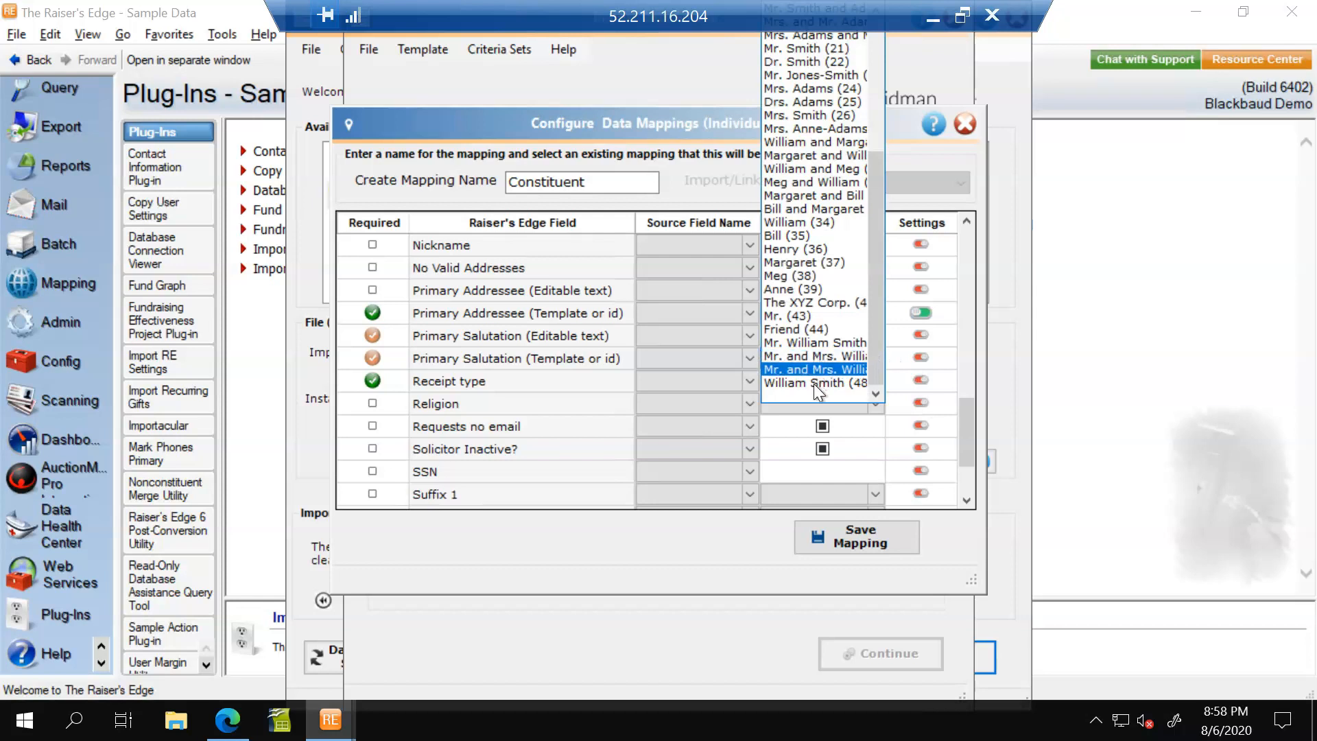
{"action": "left_click", "coordinate": [813, 384]}
{"action": "left_click", "coordinate": [919, 357]}
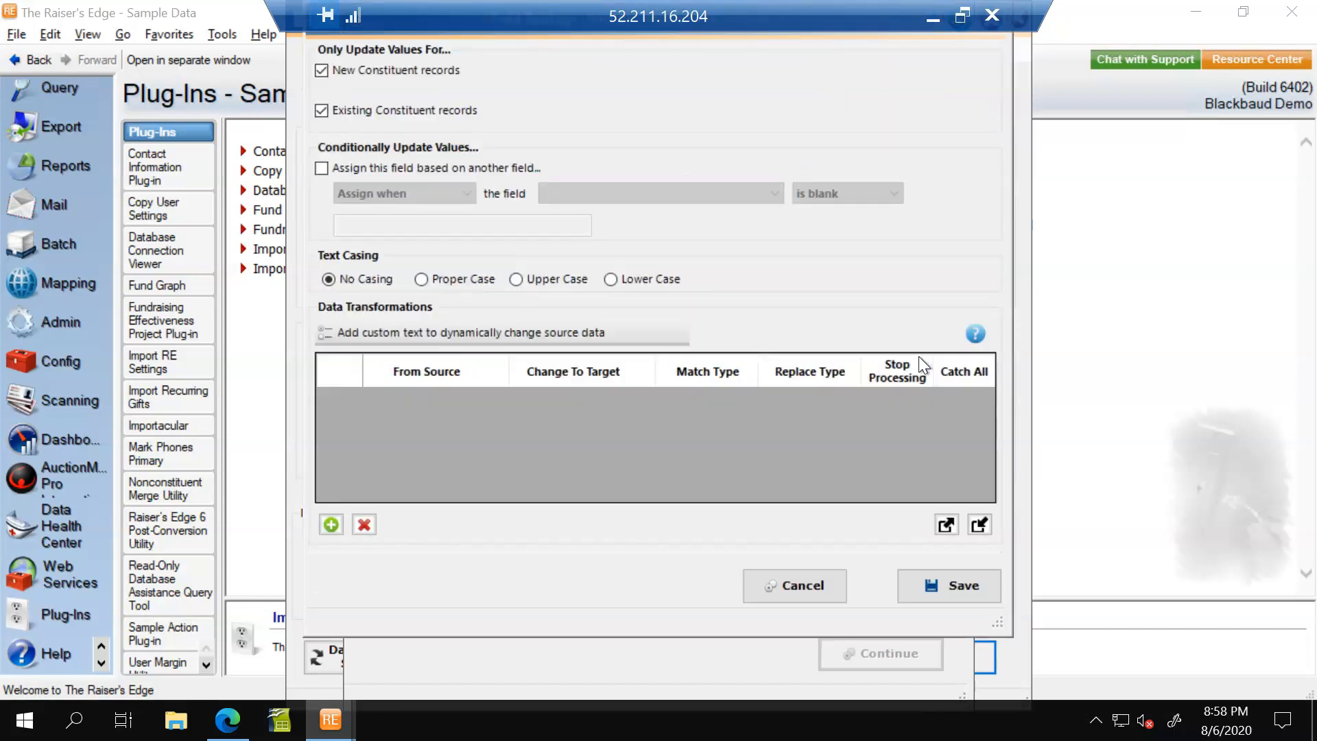
{"action": "left_click", "coordinate": [404, 67]}
{"action": "left_click", "coordinate": [395, 107]}
{"action": "left_click", "coordinate": [956, 596]}
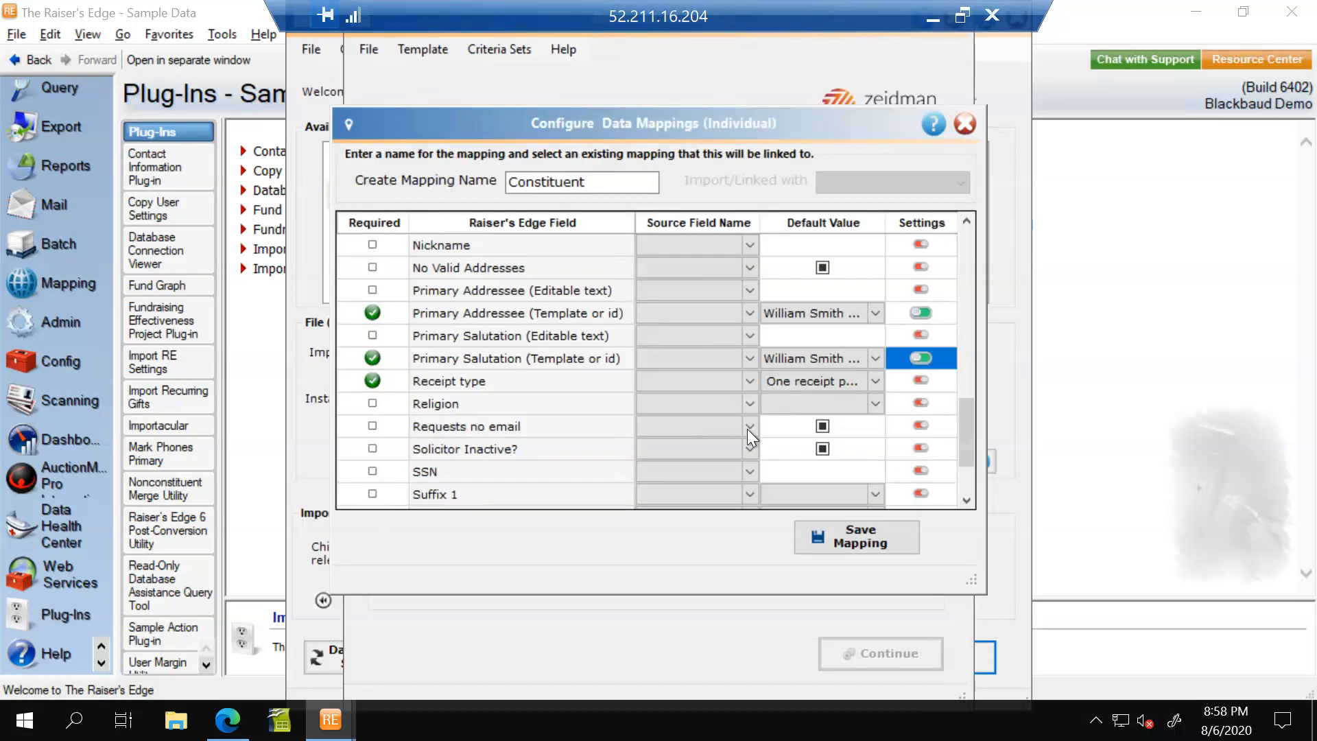
{"action": "left_click", "coordinate": [859, 536]}
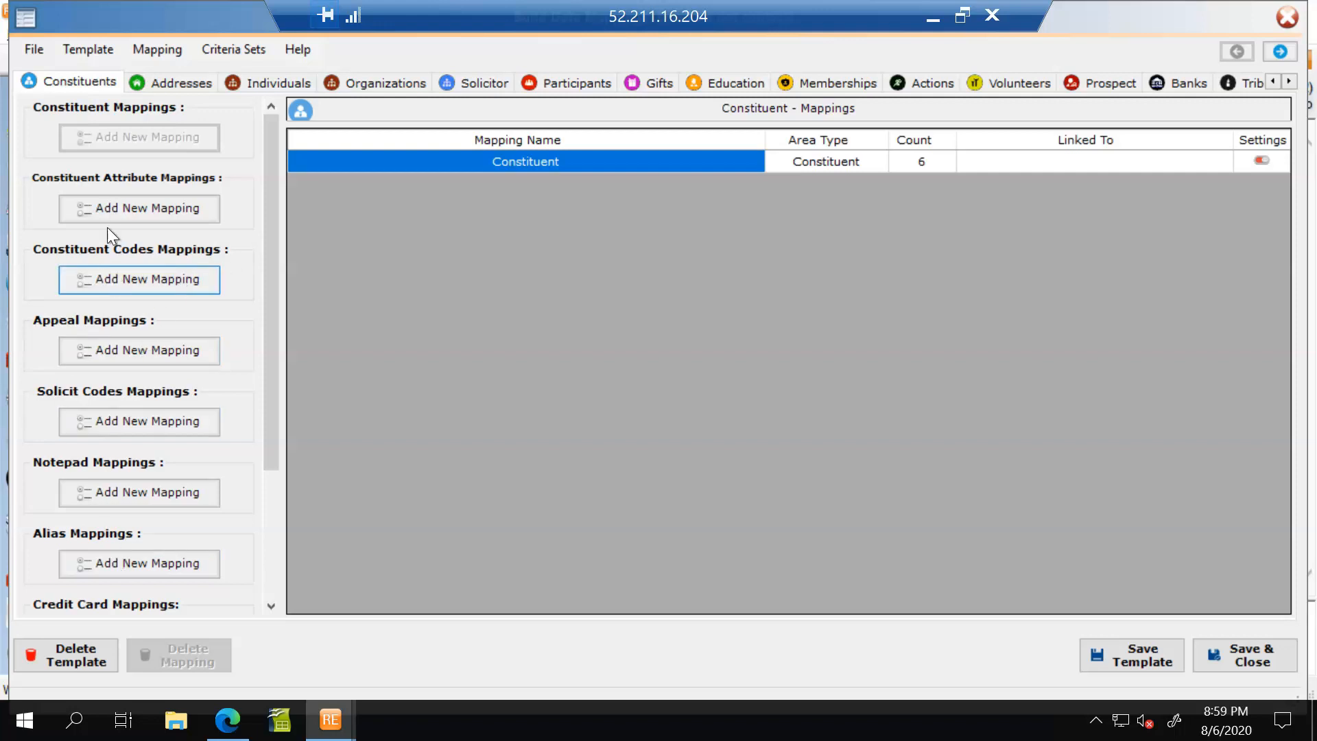
Step: Add a constituent codes mapping named Constit Code with New Individual as the default value of Code
{"action": "left_click", "coordinate": [126, 279]}
{"action": "left_click", "coordinate": [548, 177]}
{"action": "type", "text": "Co"}
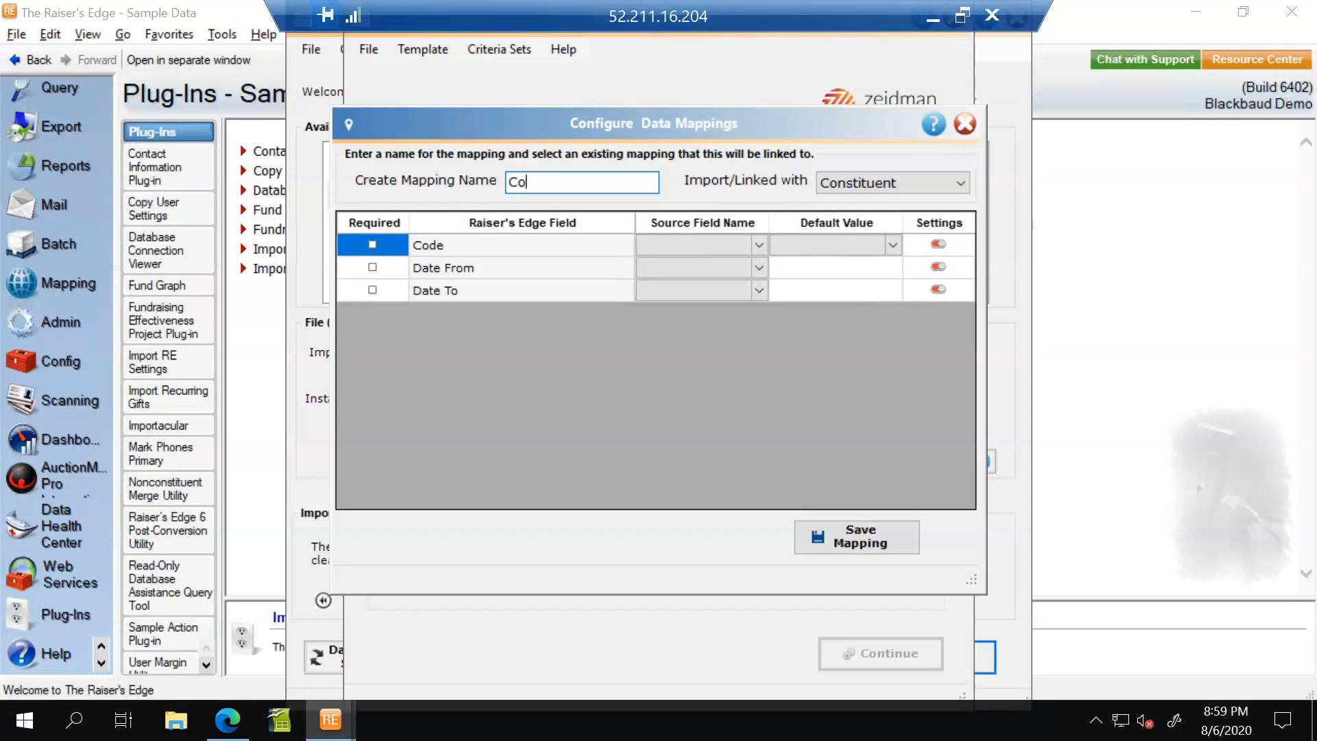
{"action": "type", "text": "nstit code"}
{"action": "left_click", "coordinate": [899, 242]}
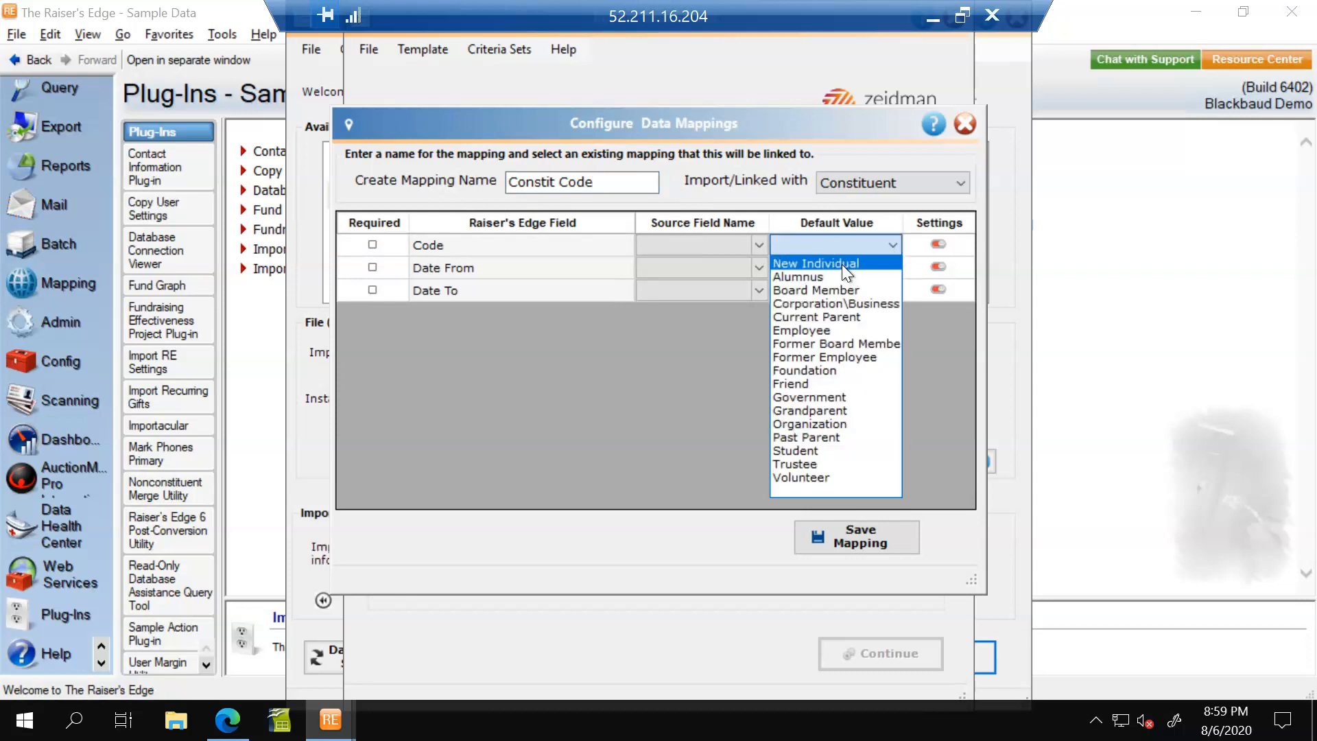
{"action": "left_click", "coordinate": [842, 264]}
Step: Turn off updates of the Code field for new and existing constituent records and save the Constit Code mapping
{"action": "left_click", "coordinate": [938, 244]}
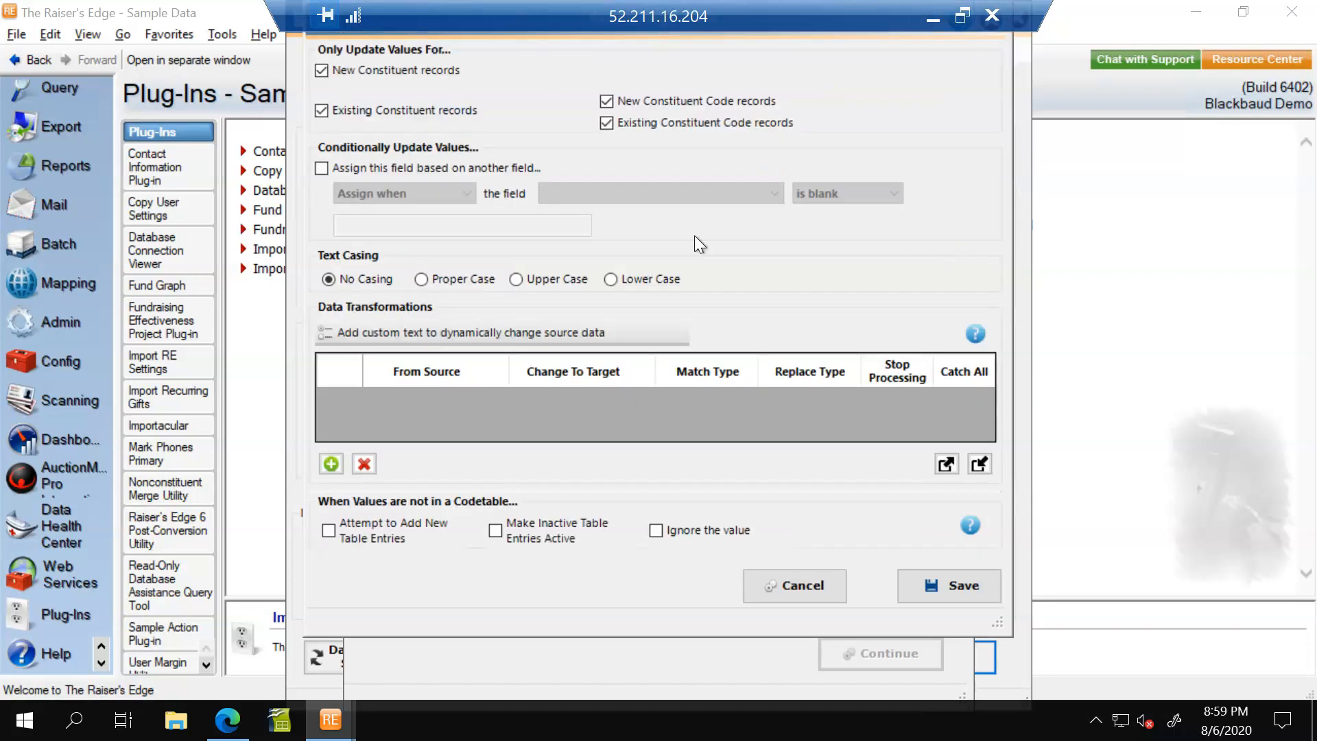
{"action": "left_click", "coordinate": [324, 109]}
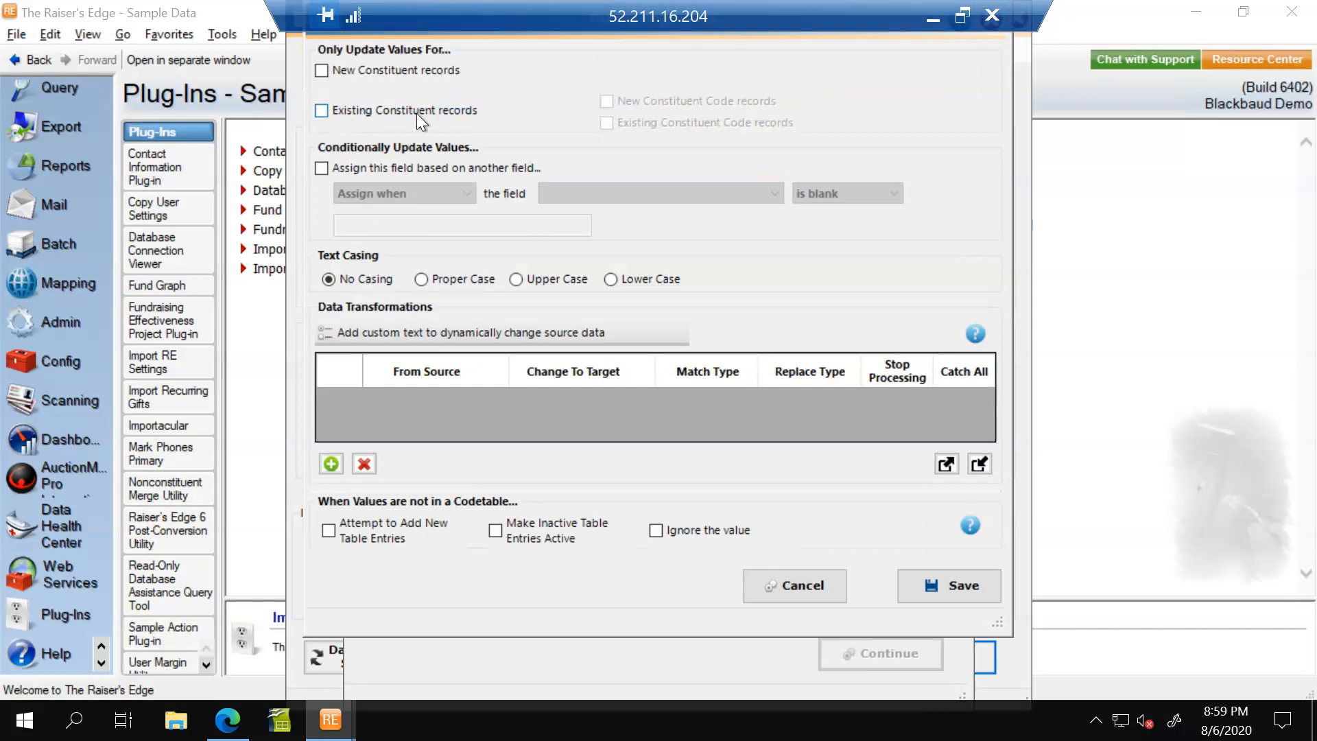
{"action": "left_click", "coordinate": [968, 582]}
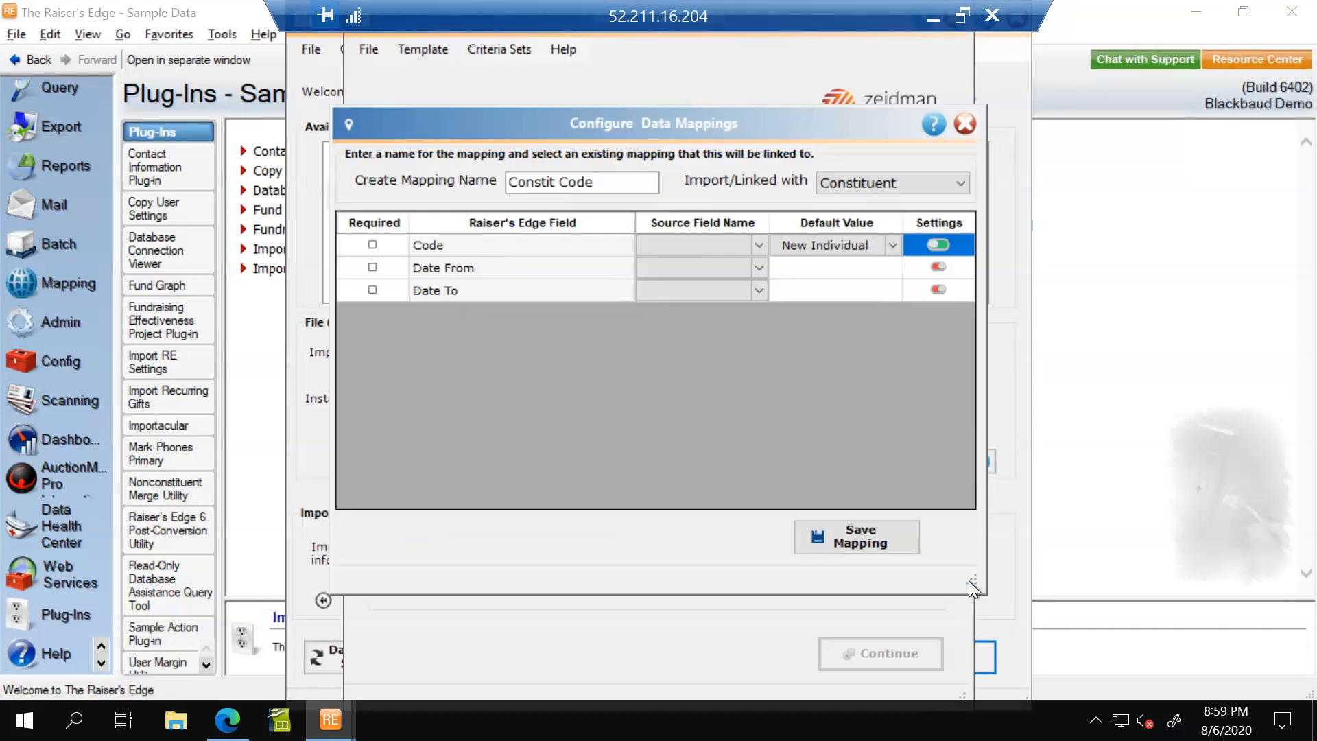
{"action": "left_click", "coordinate": [866, 542]}
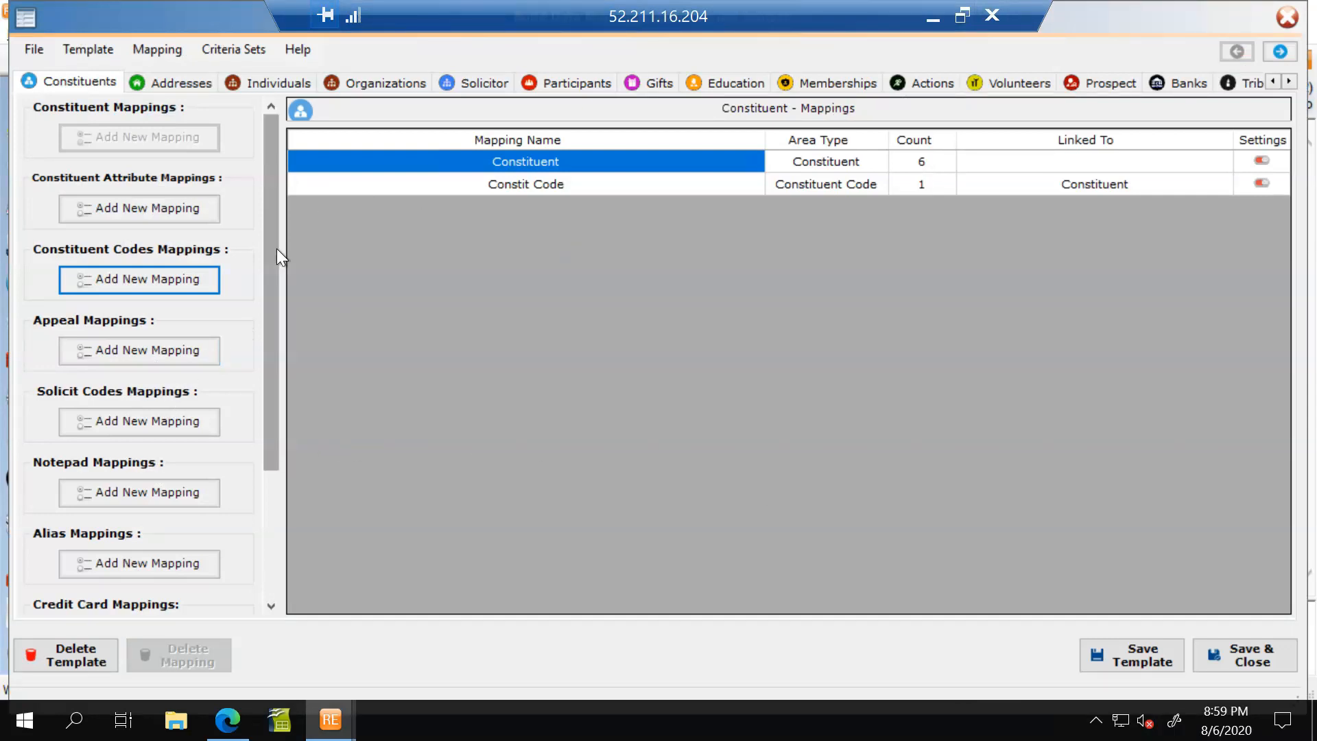
Step: Add a phone/email/link mapping named Email, linked with Constituent
{"action": "left_click", "coordinate": [176, 87]}
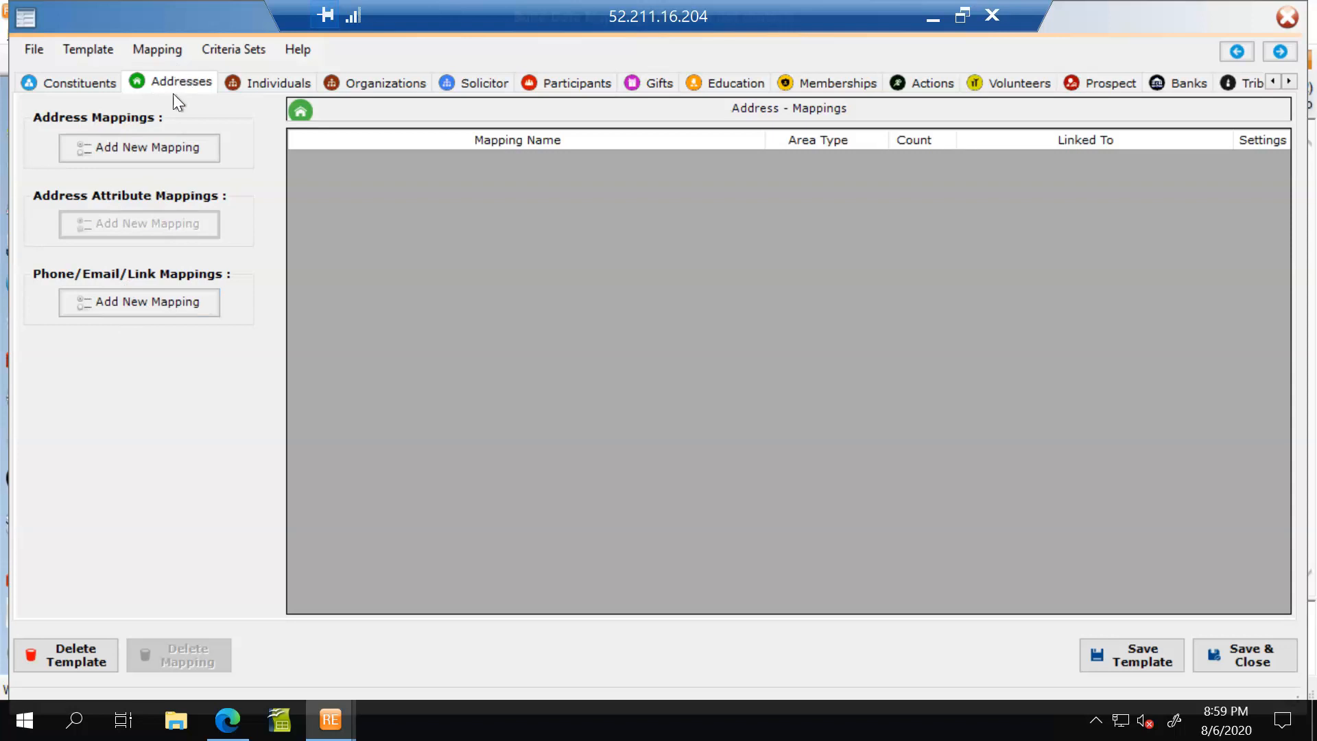
{"action": "left_click", "coordinate": [175, 300]}
{"action": "left_click", "coordinate": [543, 180]}
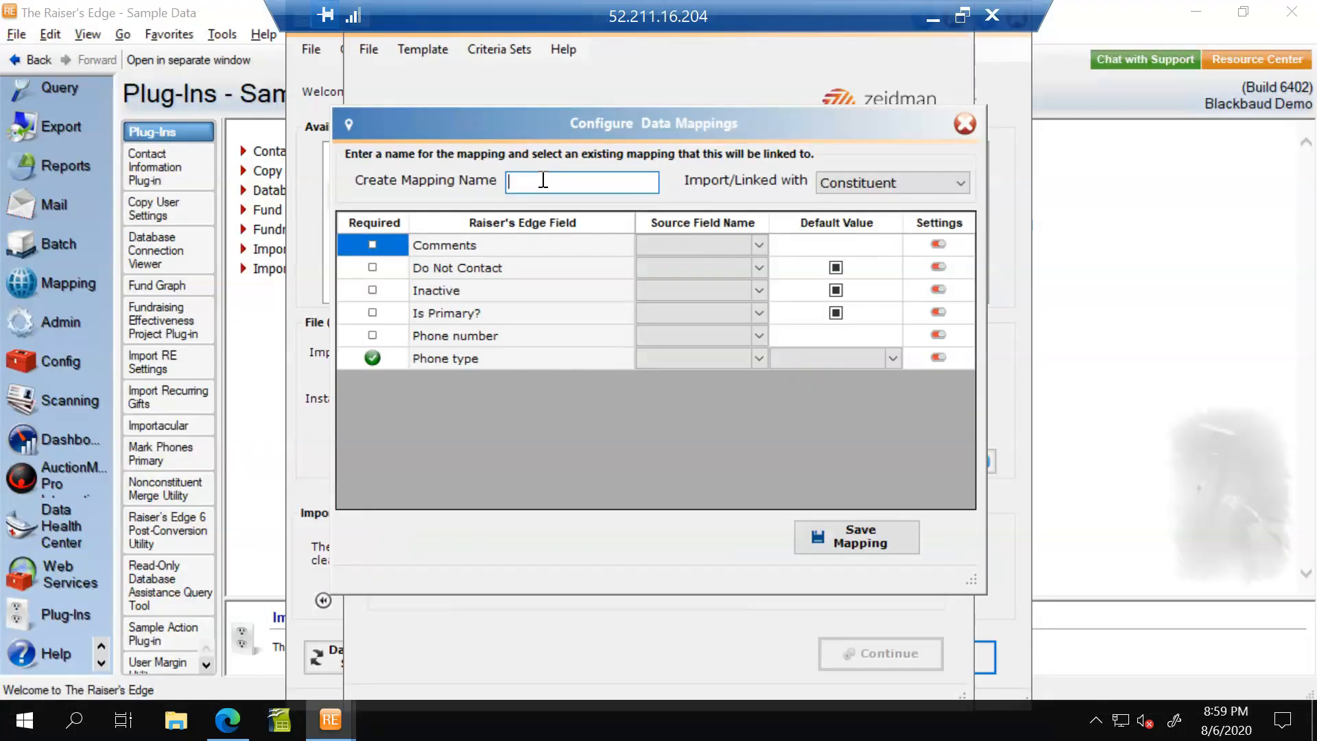
{"action": "type", "text": "Email"}
Step: Map Phone number to the Email source field and set the default value of Phone type to Email
{"action": "left_click", "coordinate": [766, 330]}
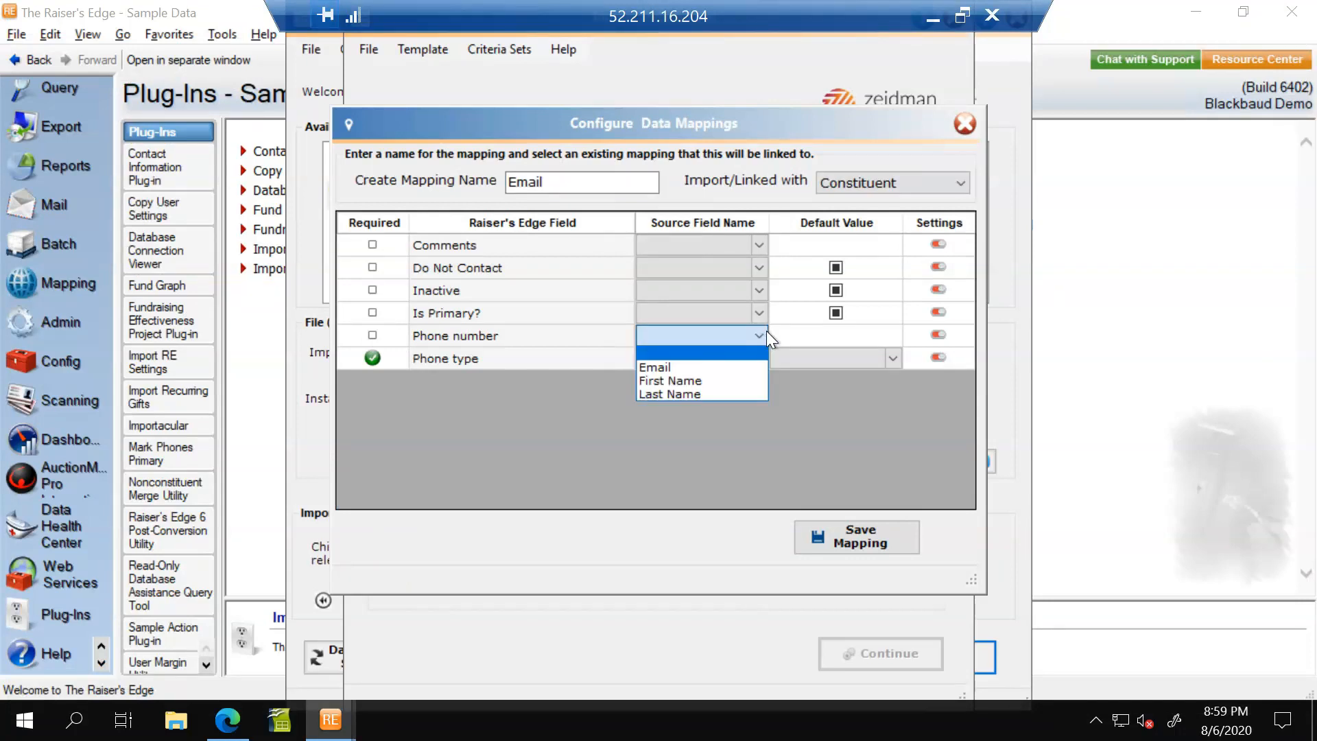
{"action": "left_click", "coordinate": [669, 368]}
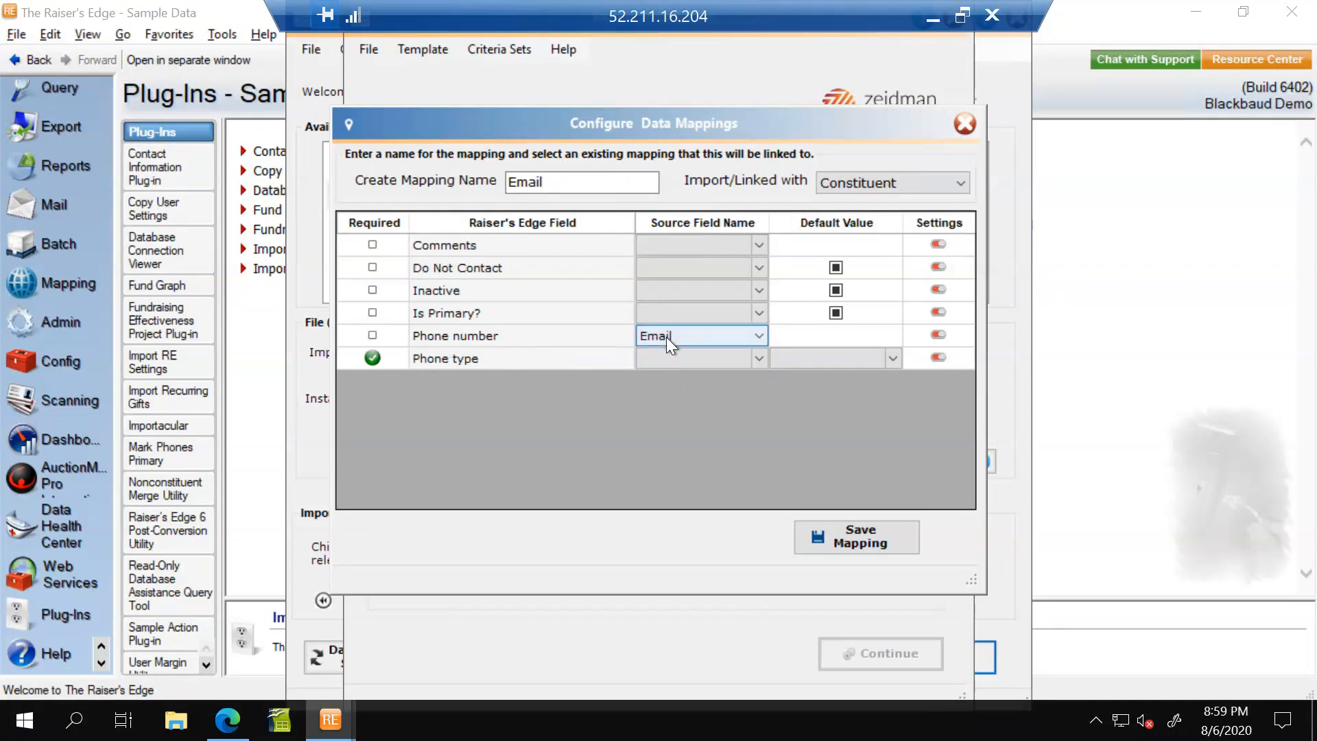
{"action": "left_click", "coordinate": [890, 358]}
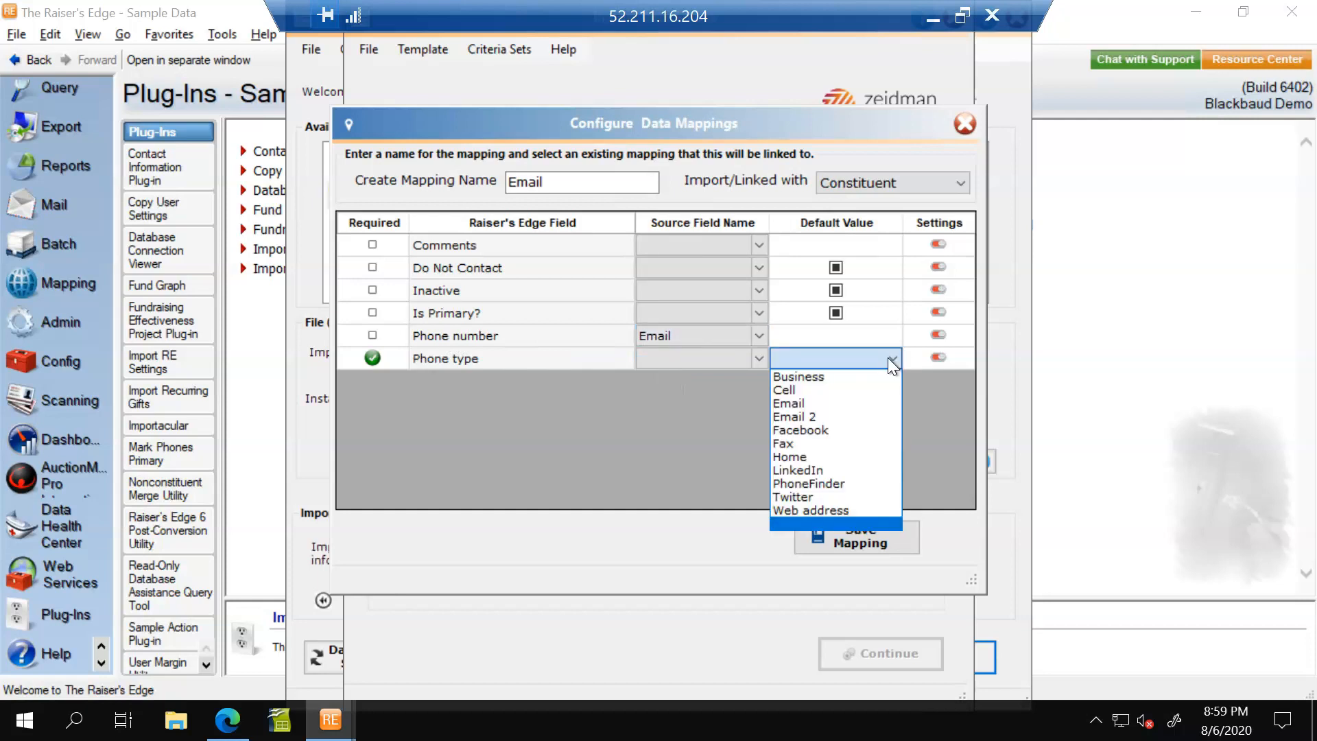
{"action": "left_click", "coordinate": [806, 409]}
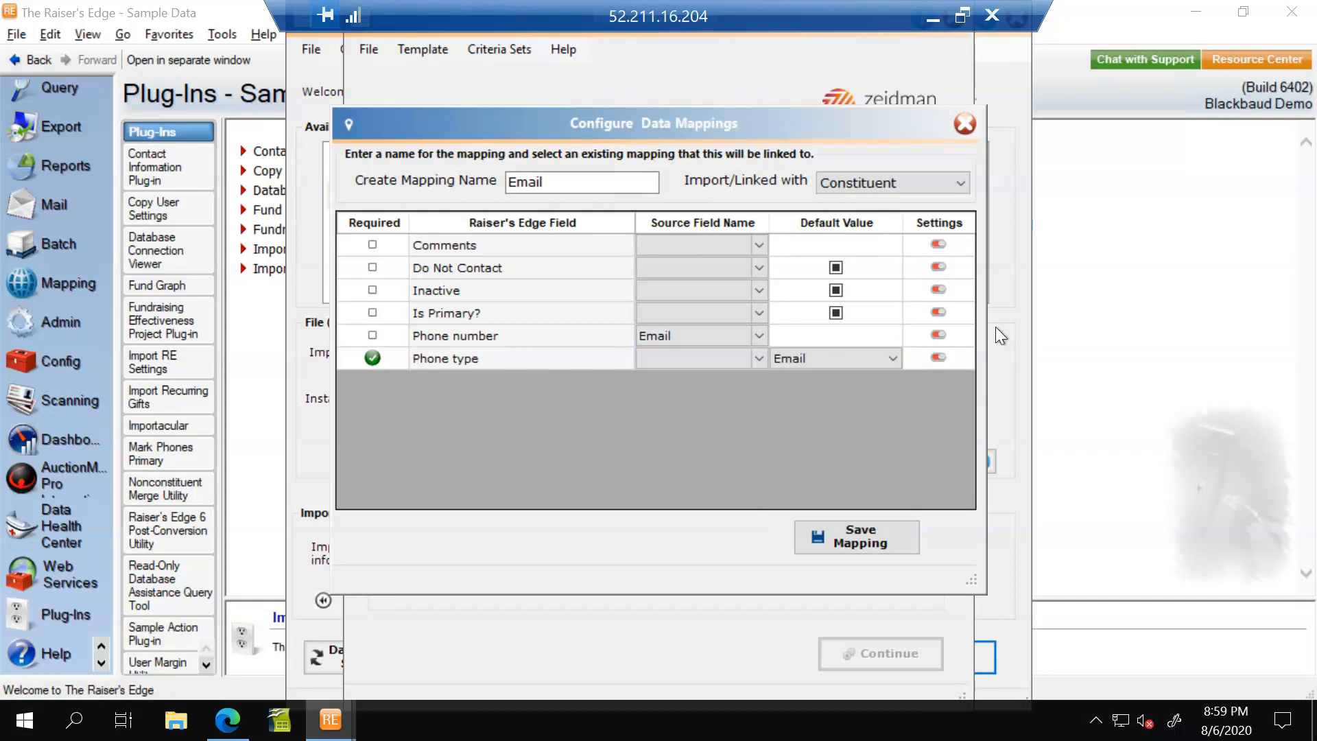
Step: Tick the default value of Do Not Contact in the Email mapping and save the mapping
{"action": "left_click", "coordinate": [943, 357]}
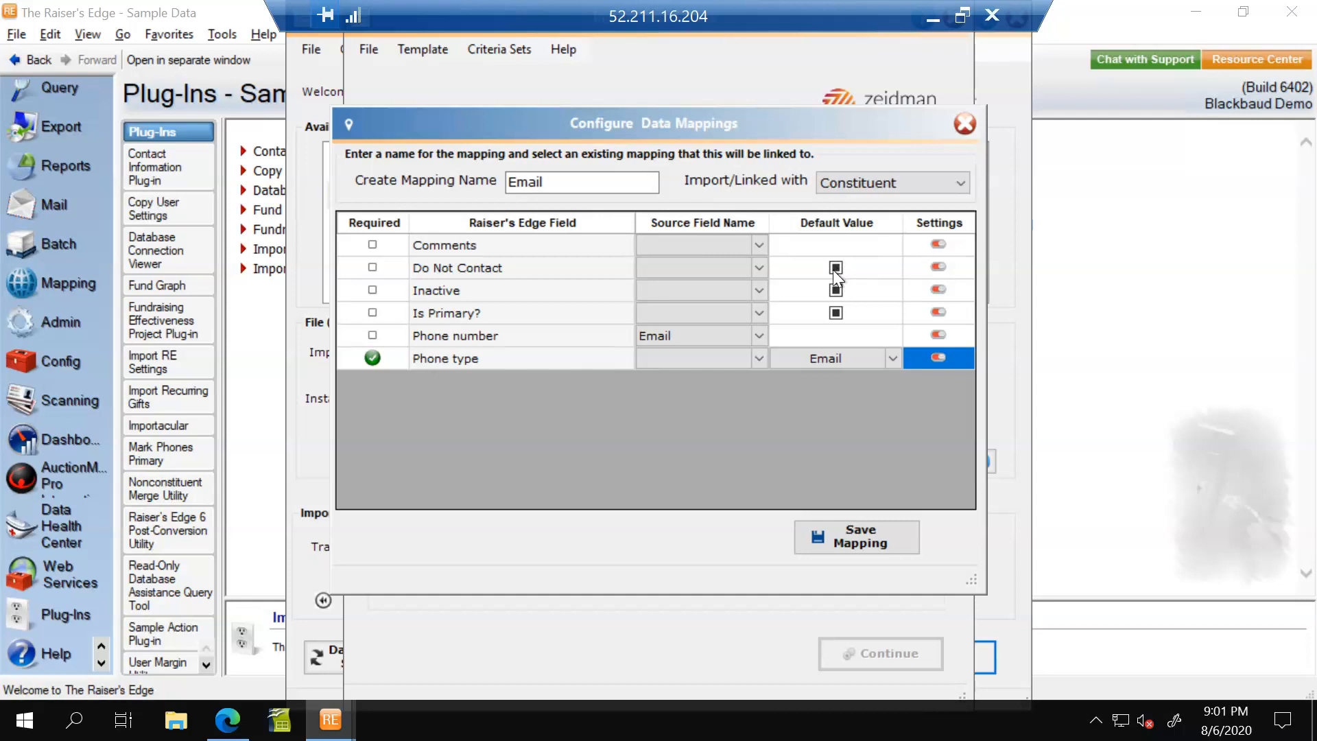
{"action": "left_click", "coordinate": [841, 273]}
{"action": "left_click", "coordinate": [839, 269]}
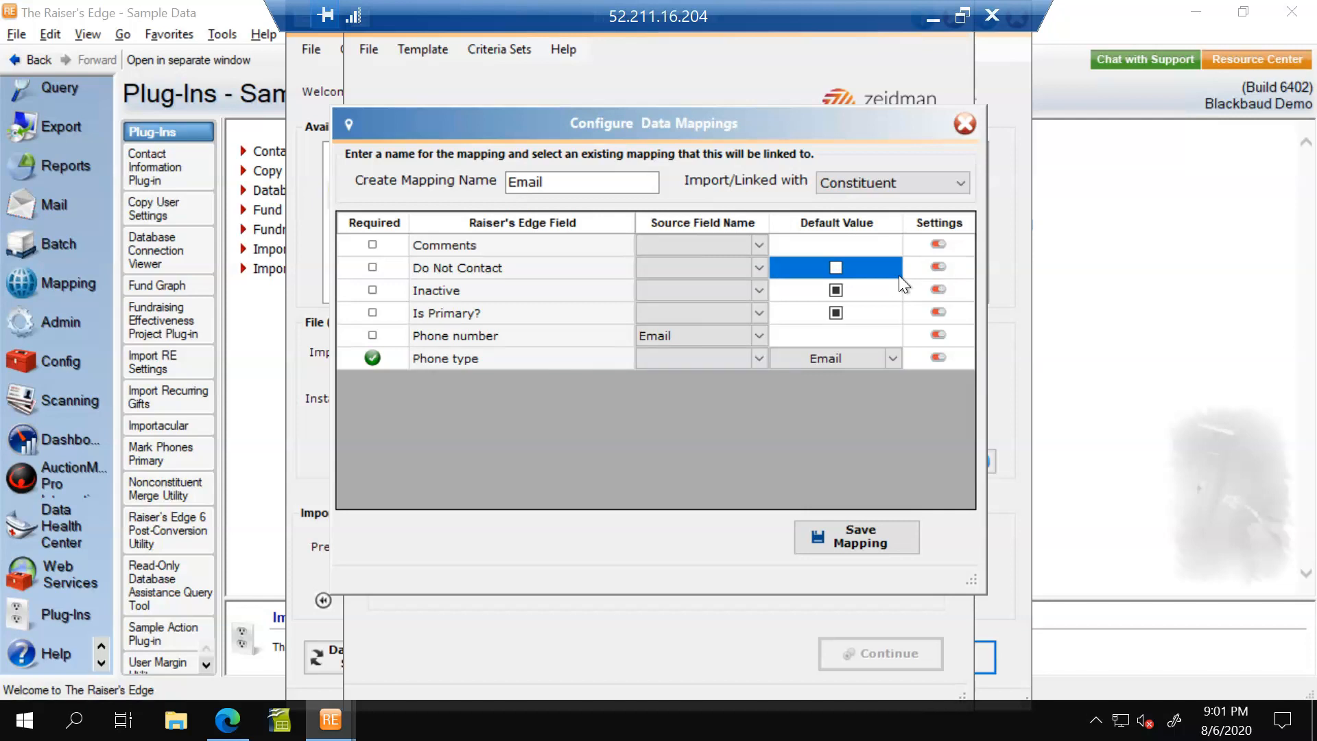
{"action": "left_click", "coordinate": [835, 268]}
{"action": "left_click", "coordinate": [867, 542]}
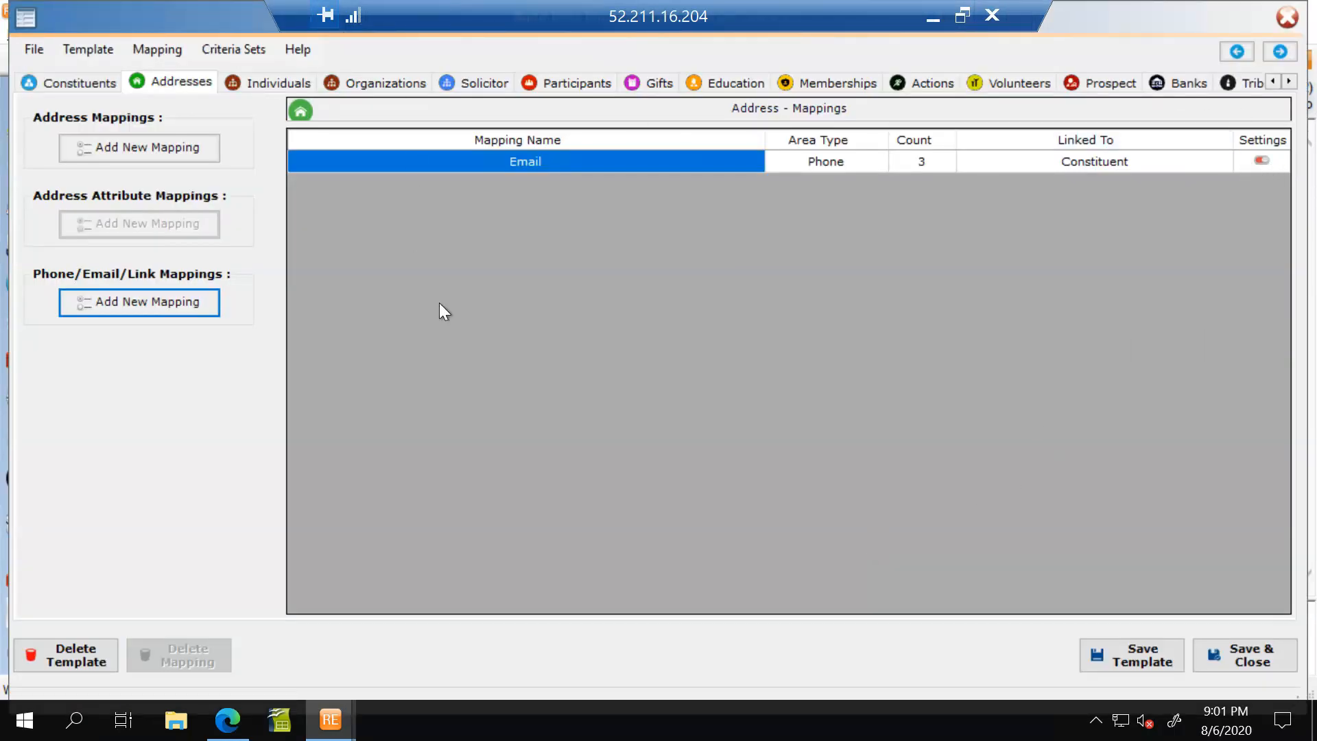
Step: Set the Email mapping to look up constituents, match on Number only and add phones only when no match exists, and save the area settings
{"action": "left_click", "coordinate": [1261, 161]}
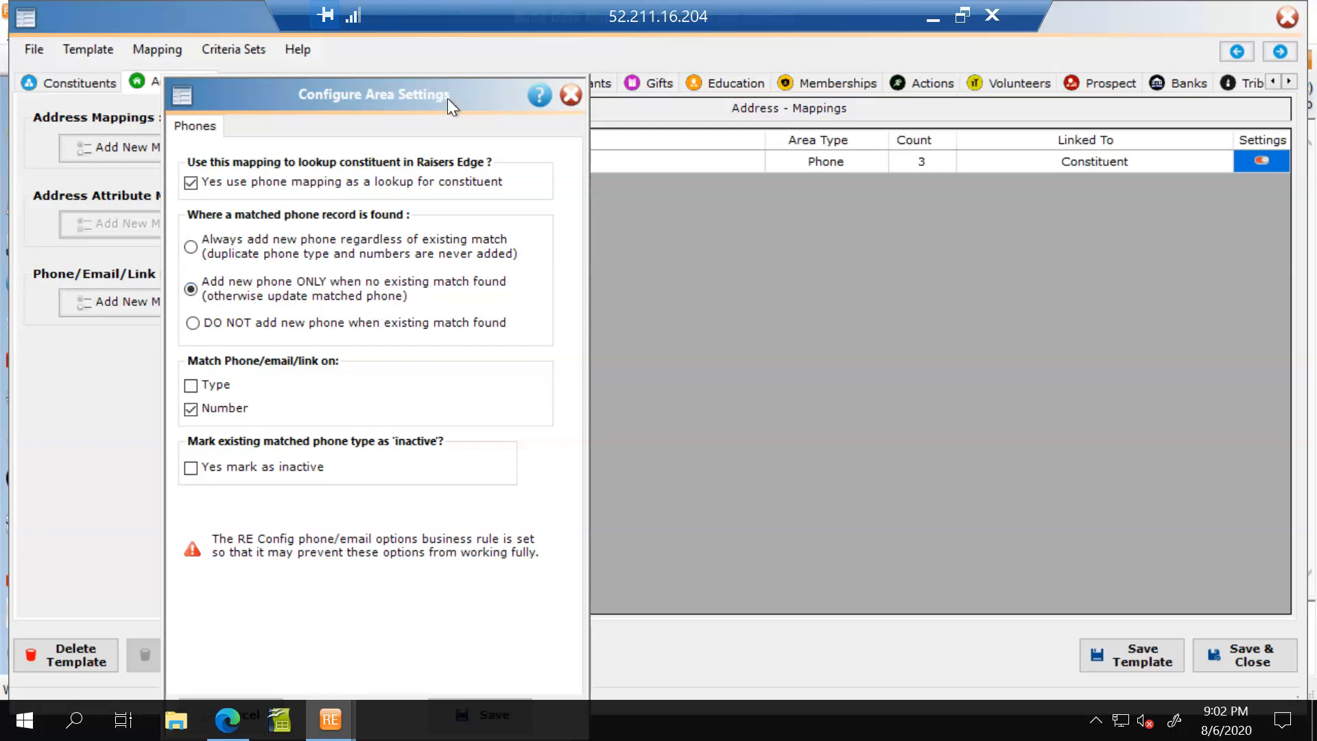
{"action": "left_click_drag", "start_coordinate": [445, 99], "coordinate": [441, 37]}
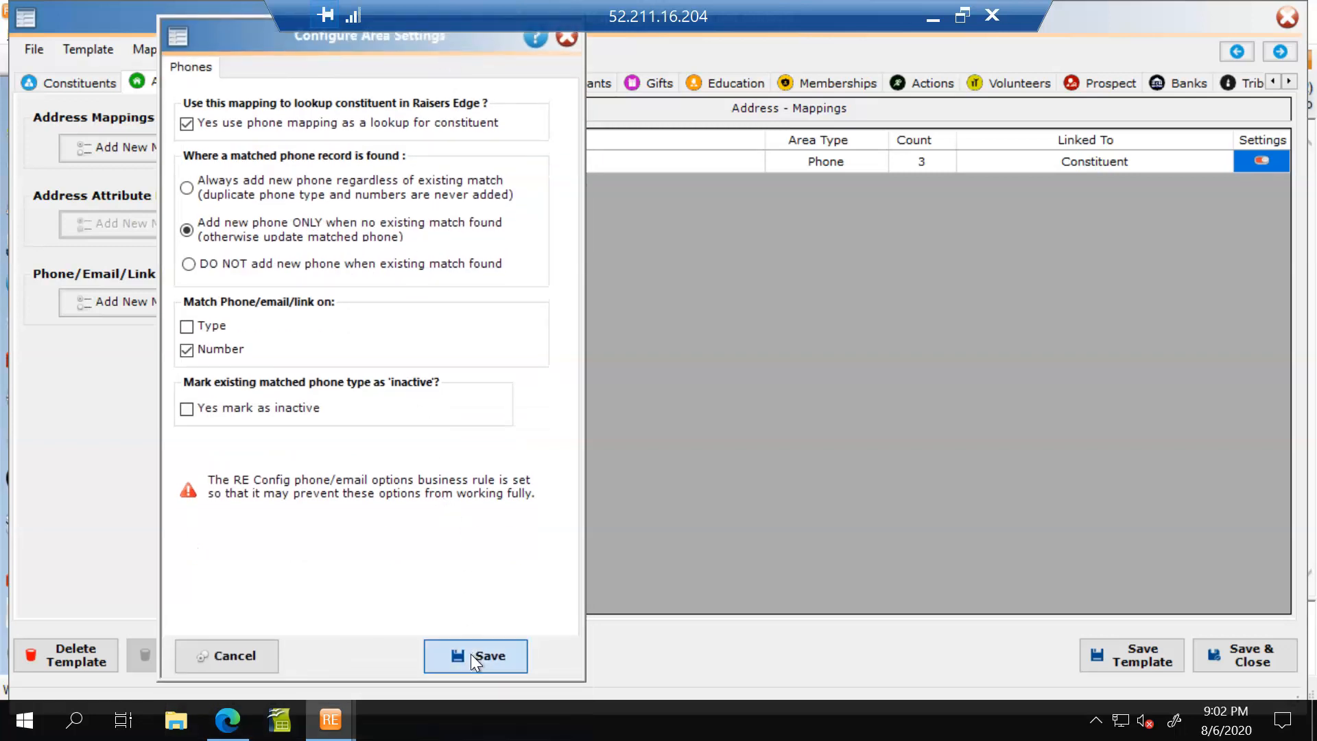
{"action": "left_click", "coordinate": [471, 653]}
Step: Turn off updates of Phone type for existing phone records in the Email mapping and save the mapping
{"action": "double_click", "coordinate": [541, 161]}
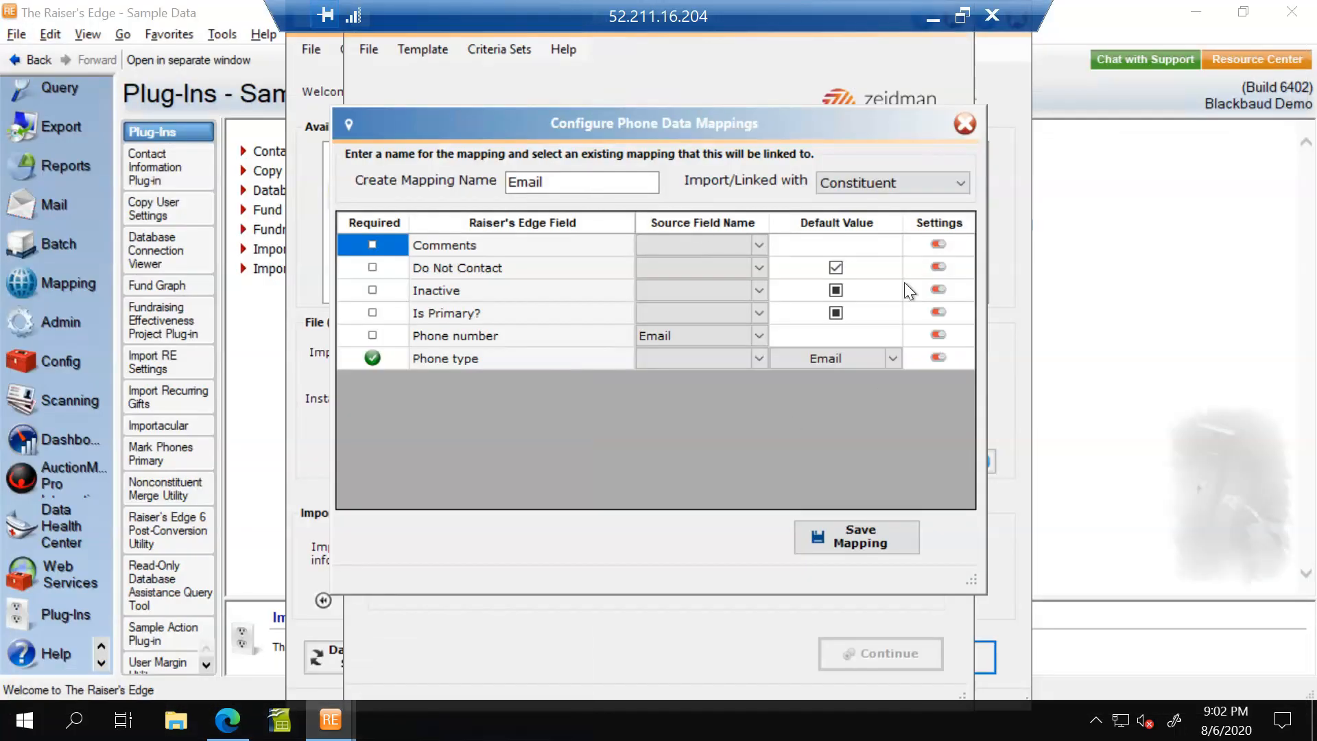
{"action": "left_click", "coordinate": [941, 356]}
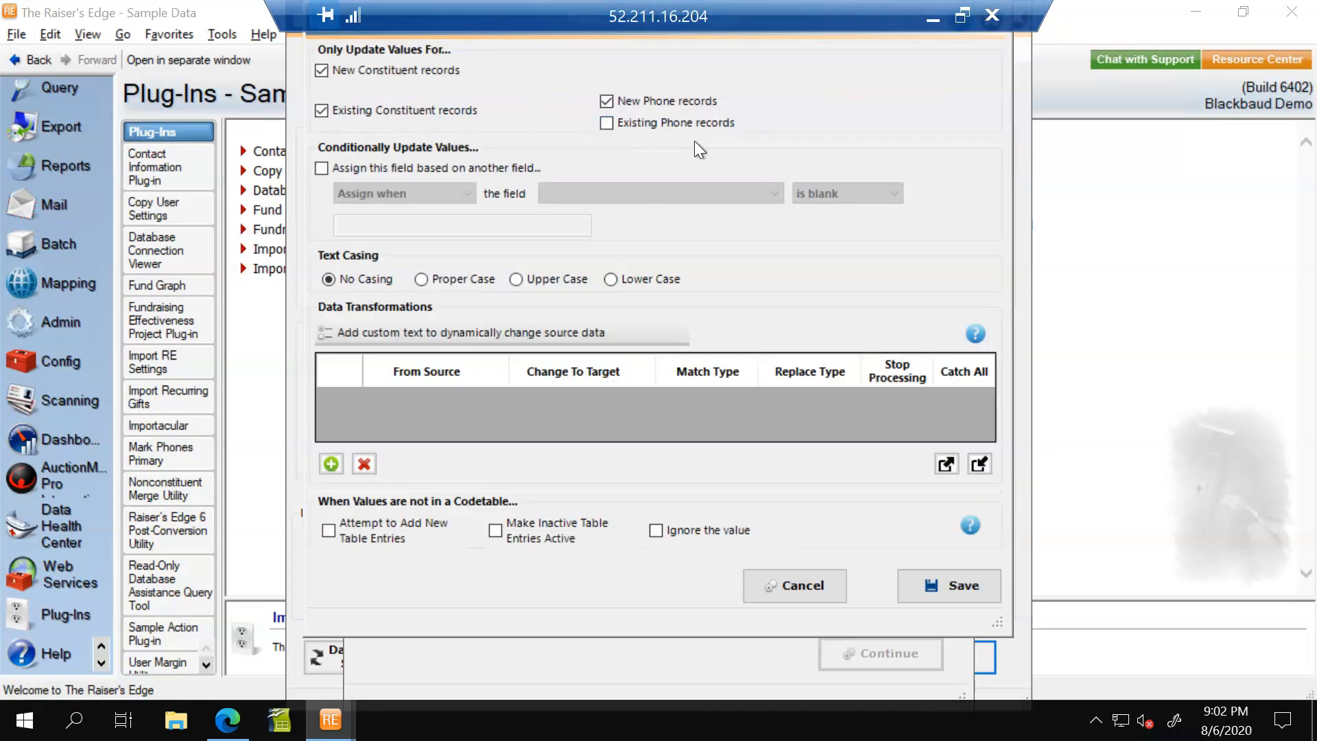
{"action": "left_click", "coordinate": [943, 584]}
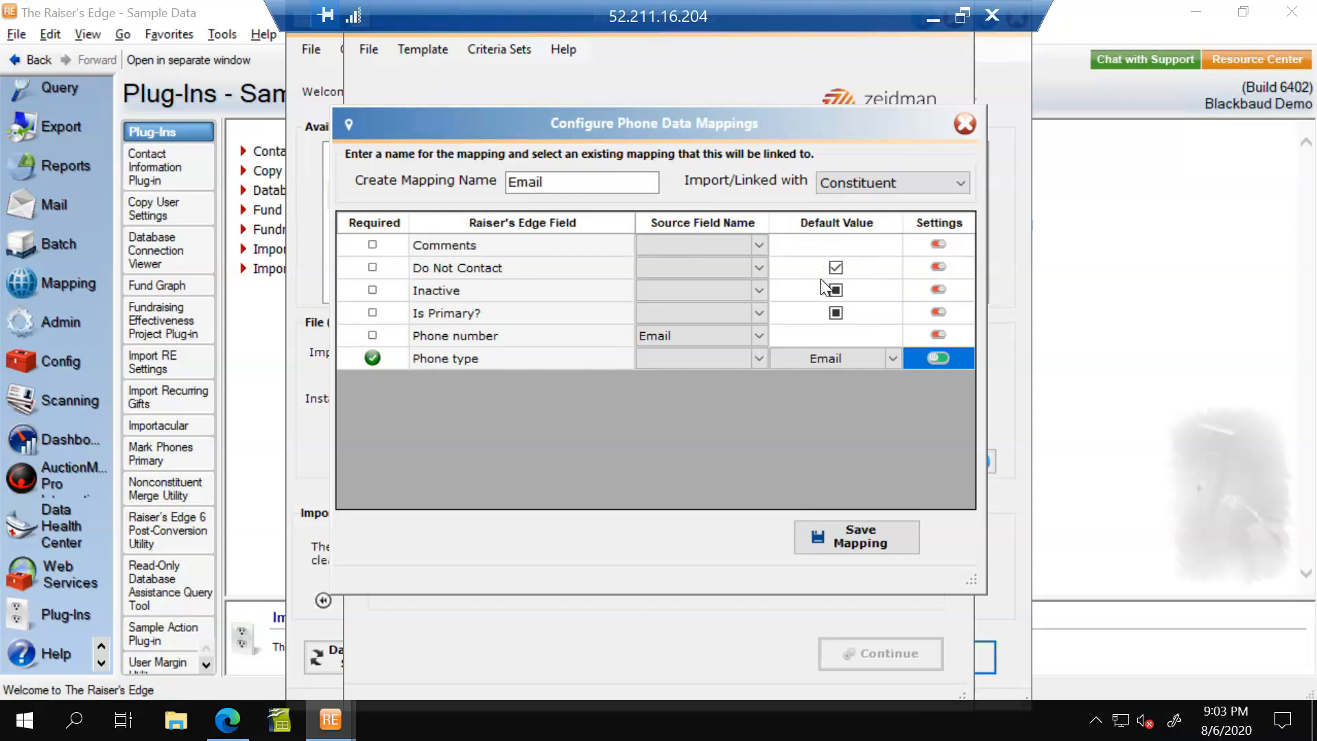
{"action": "left_click", "coordinate": [860, 537]}
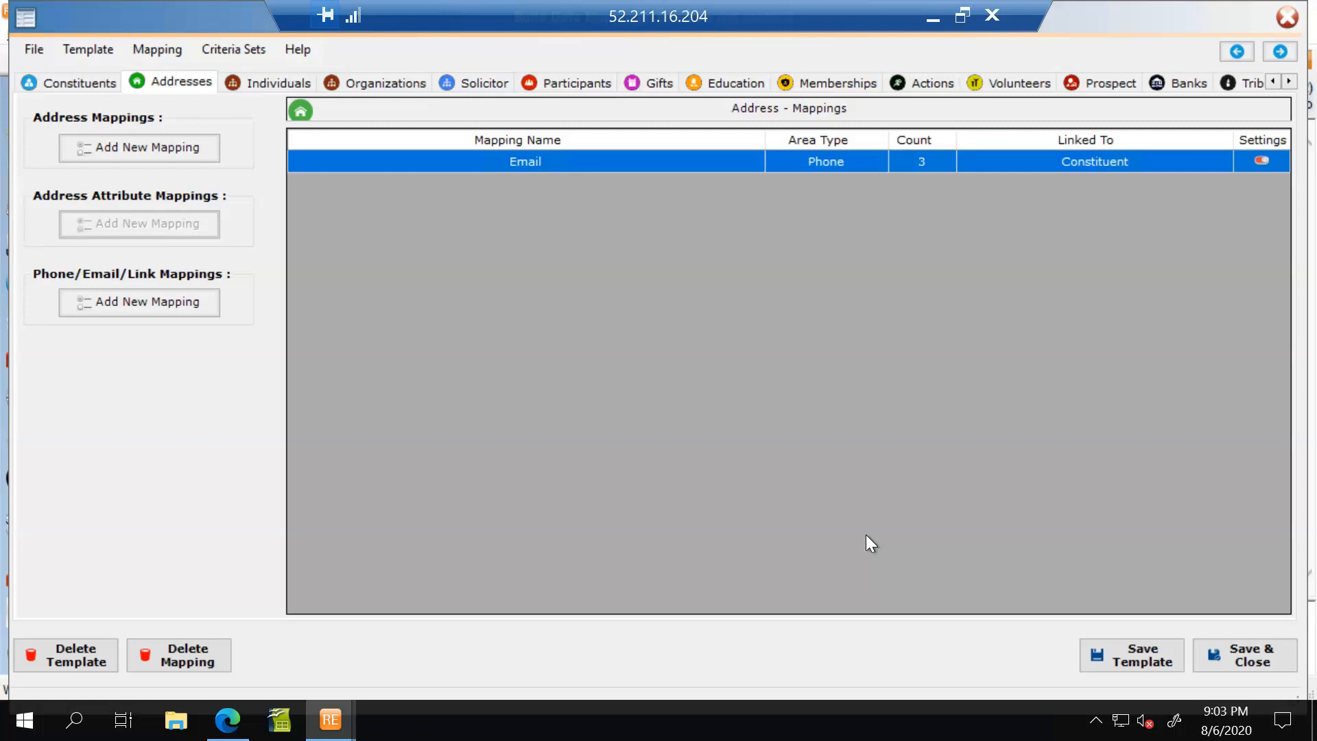
Step: Set the default value of Requests no email to unticked in the Constituent mapping
{"action": "left_click", "coordinate": [82, 86]}
{"action": "double_click", "coordinate": [535, 160]}
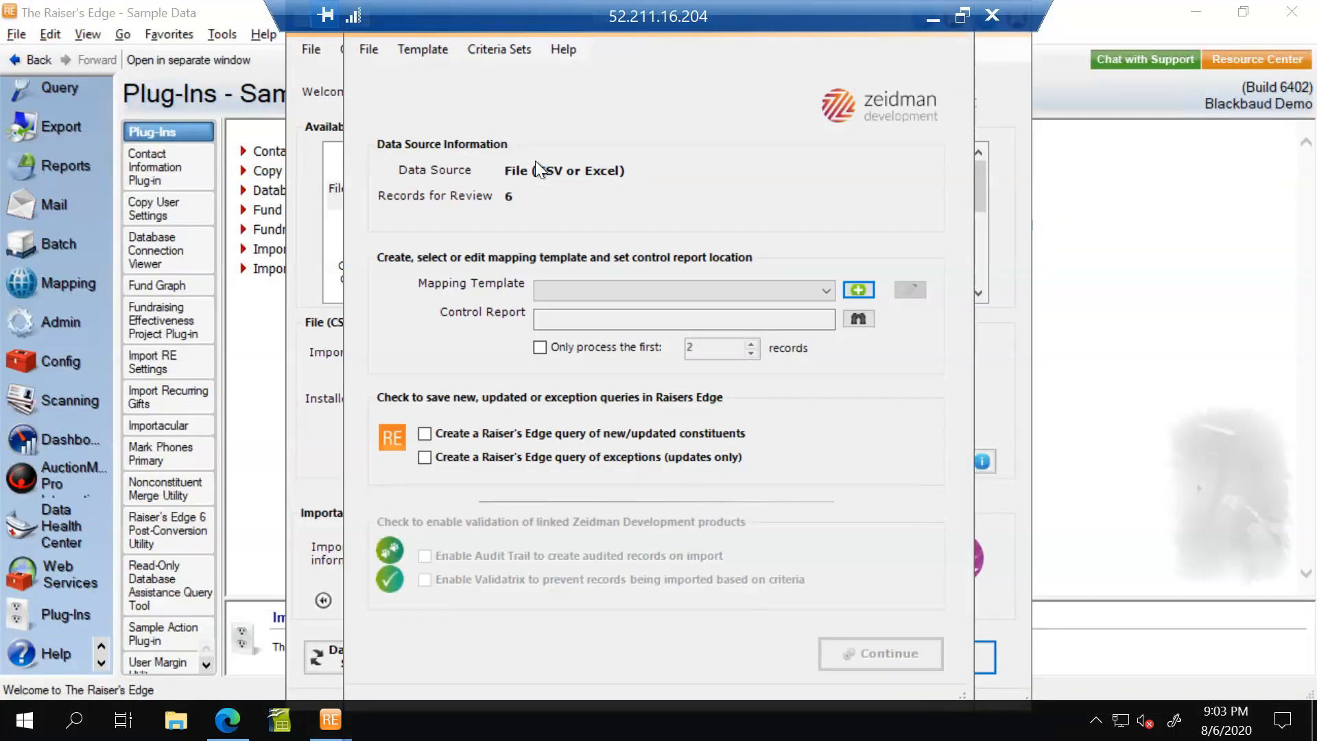
{"action": "left_click_drag", "start_coordinate": [965, 260], "coordinate": [973, 434]}
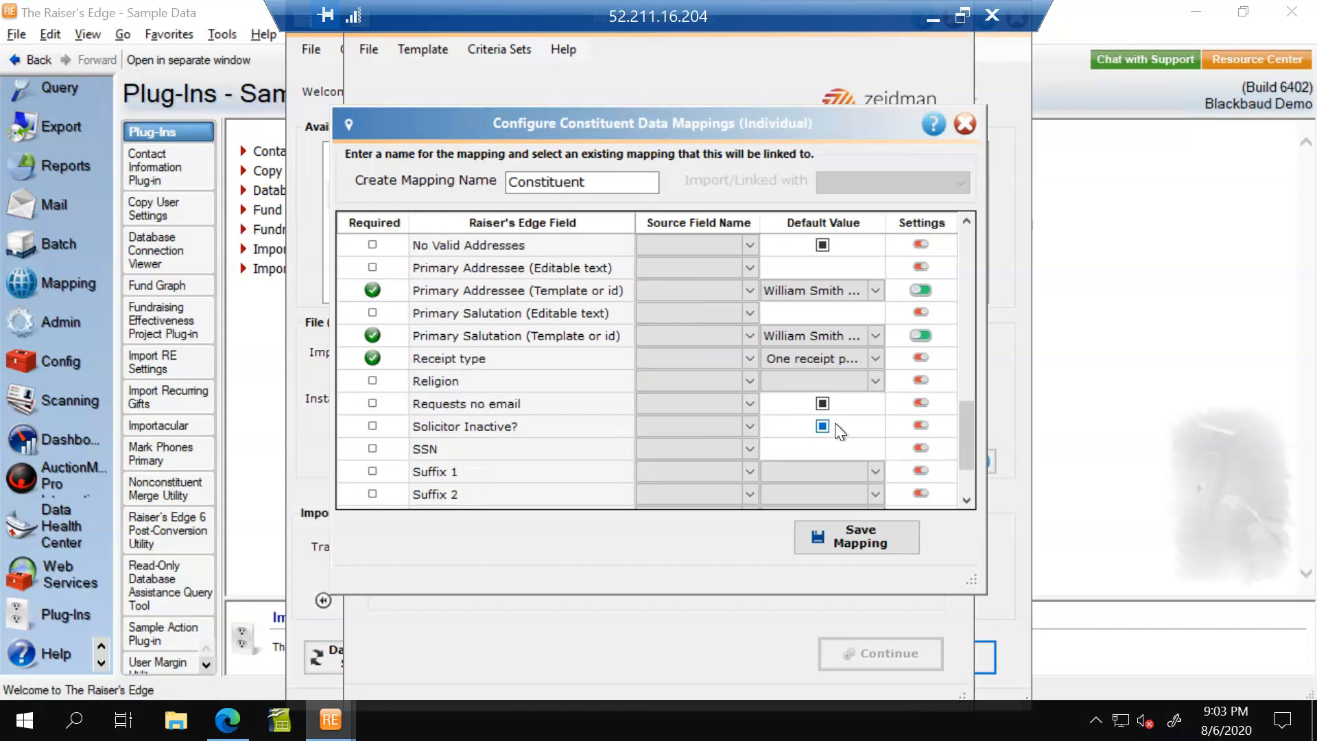
{"action": "left_click", "coordinate": [822, 401]}
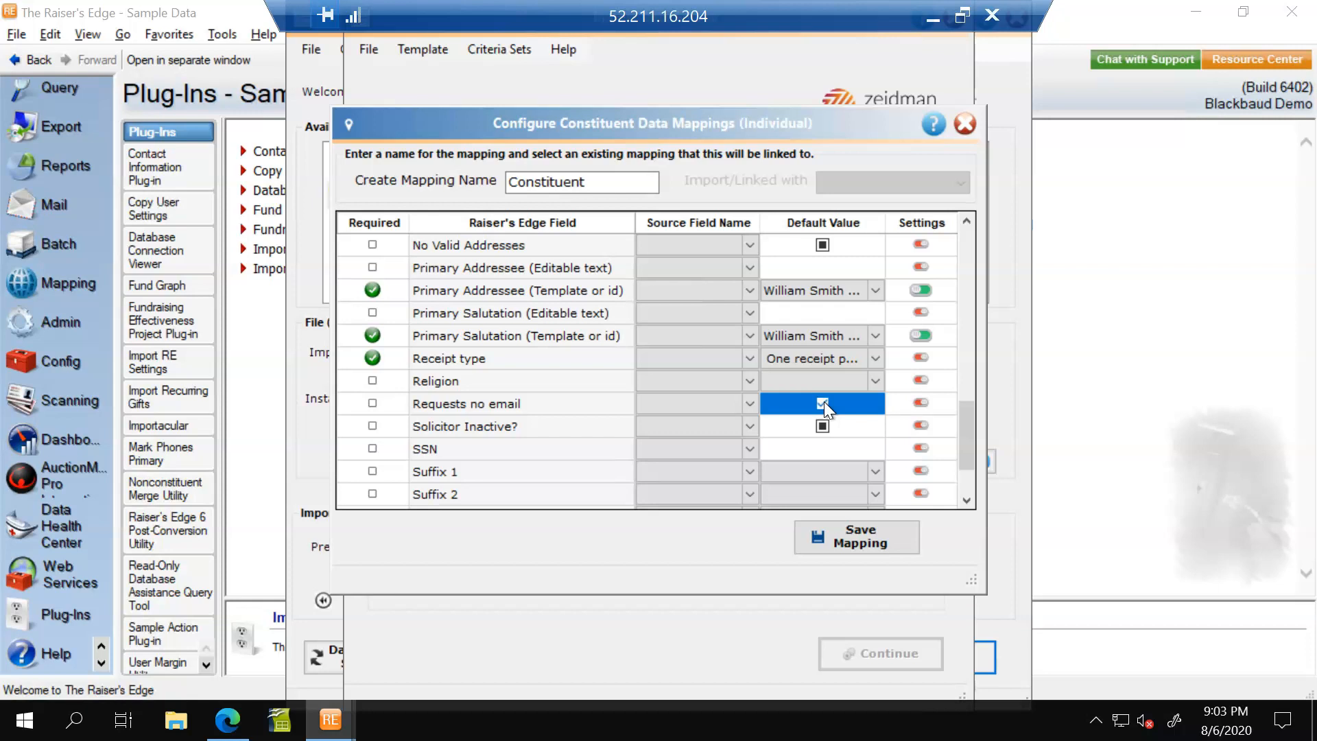
{"action": "left_click", "coordinate": [823, 403]}
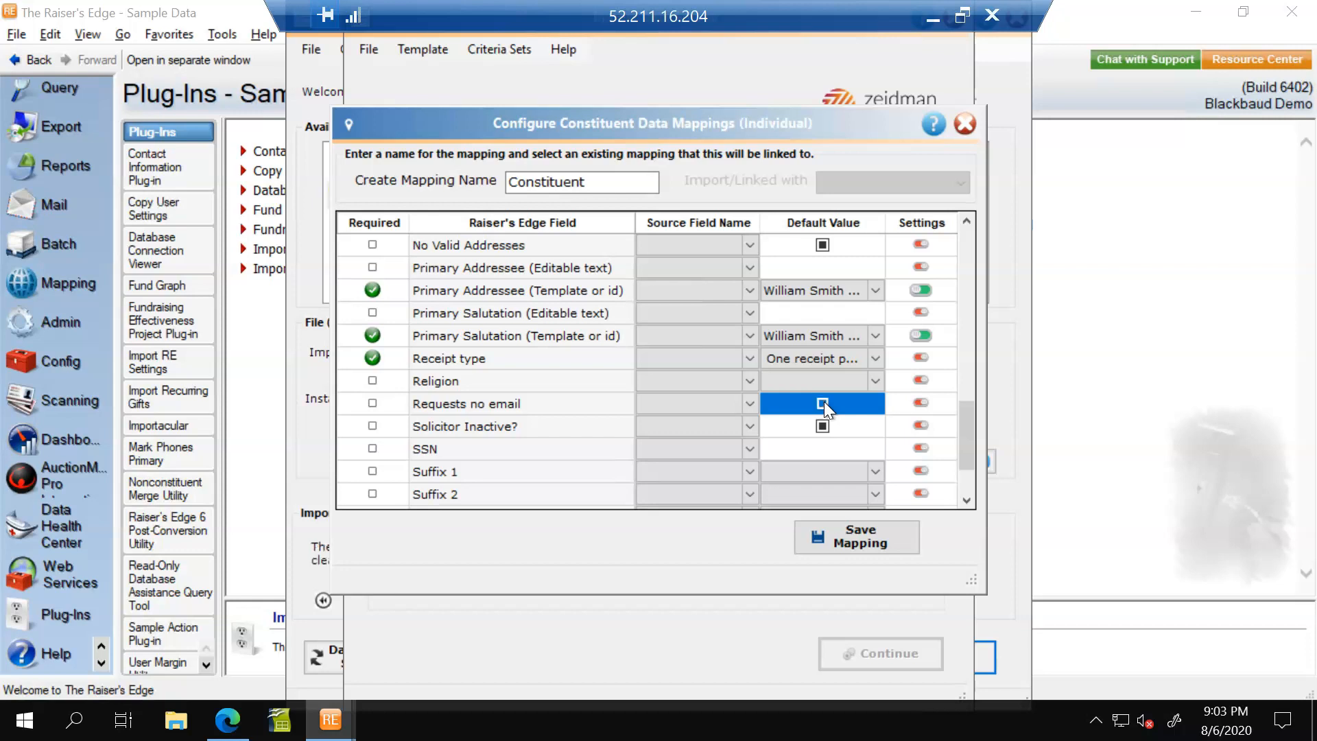